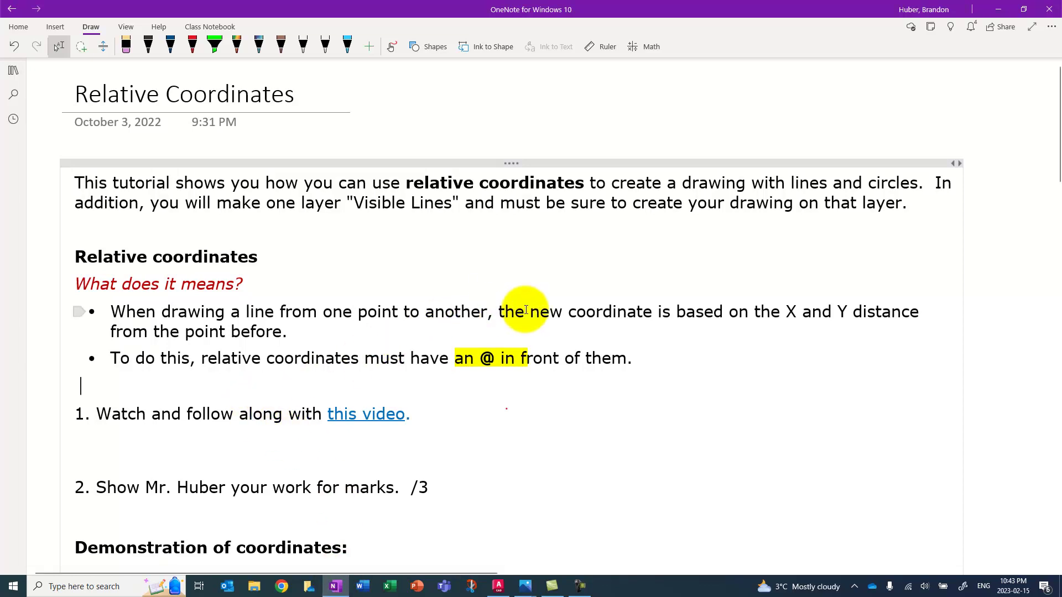
- Review the relative coordinates definition, including the @ prefix rule, and find the rectangle demonstration on the grid
drag(568, 311, 895, 319)
drag(111, 332, 282, 334)
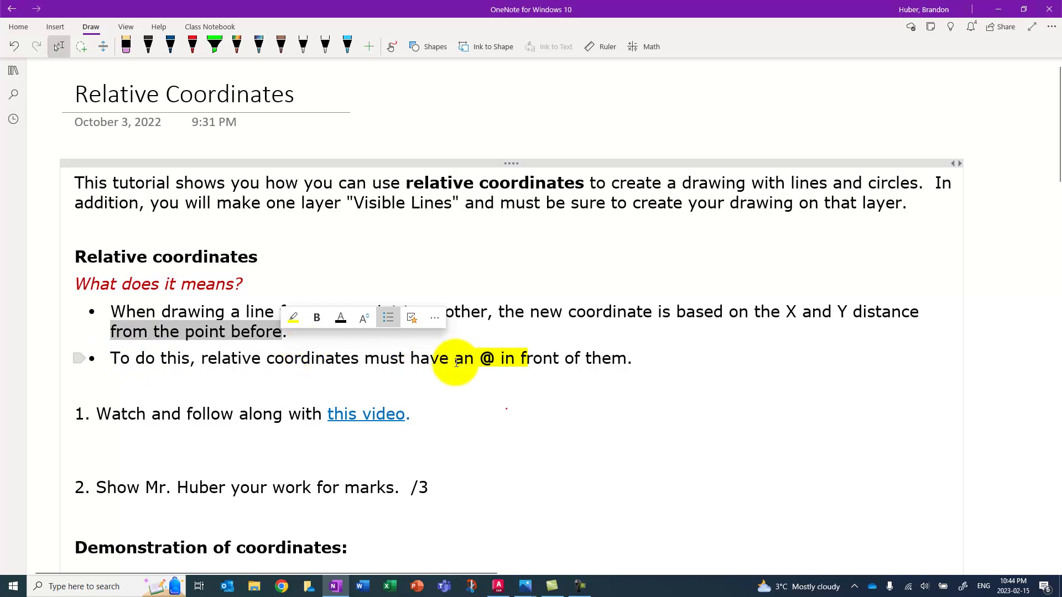
drag(452, 363, 534, 359)
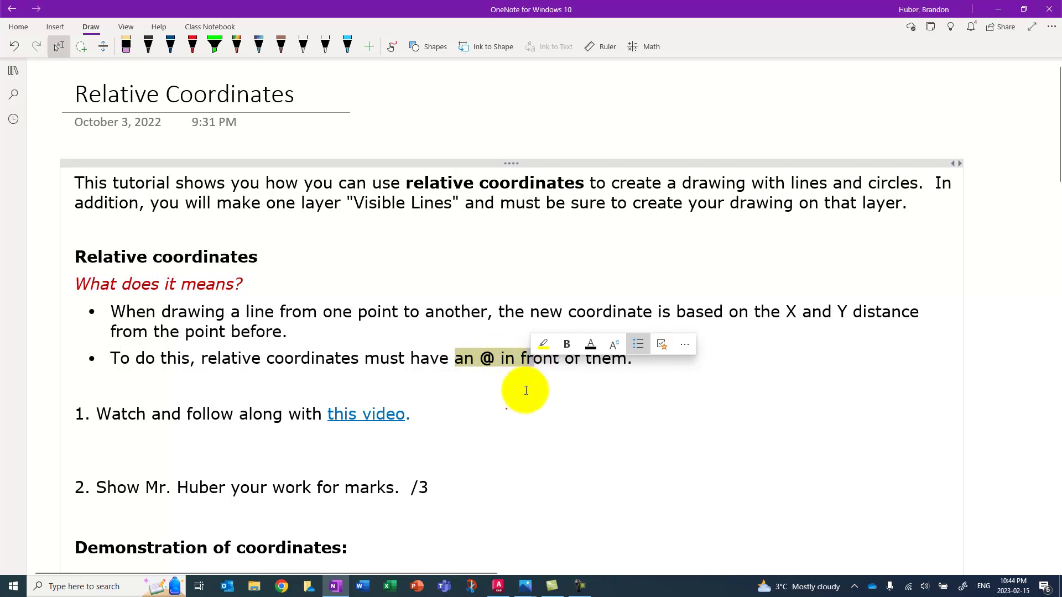
scroll(526, 391, down, 10)
scroll(526, 391, down, 2)
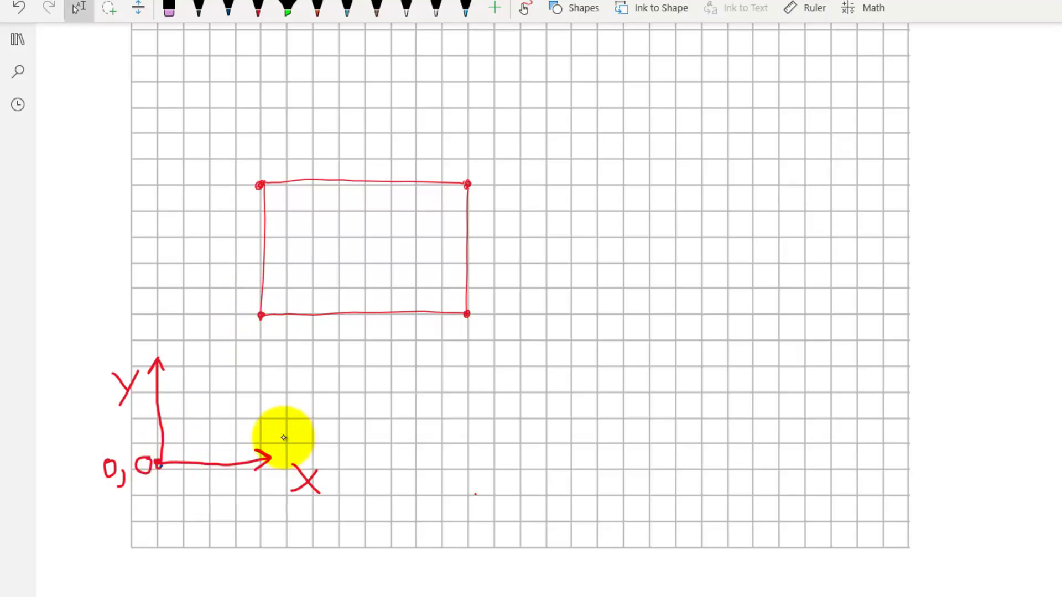
- Mark the X and Y unit steps from the origin in blue ink and label the rectangle's circled lower-left corner 4,6
mouse_move(159, 459)
mouse_down()
mouse_move(226, 445)
mouse_move(265, 453)
mouse_up()
click(228, 8)
mouse_move(245, 337)
mouse_down()
mouse_move(240, 350)
mouse_move(259, 350)
mouse_move(258, 367)
mouse_up()
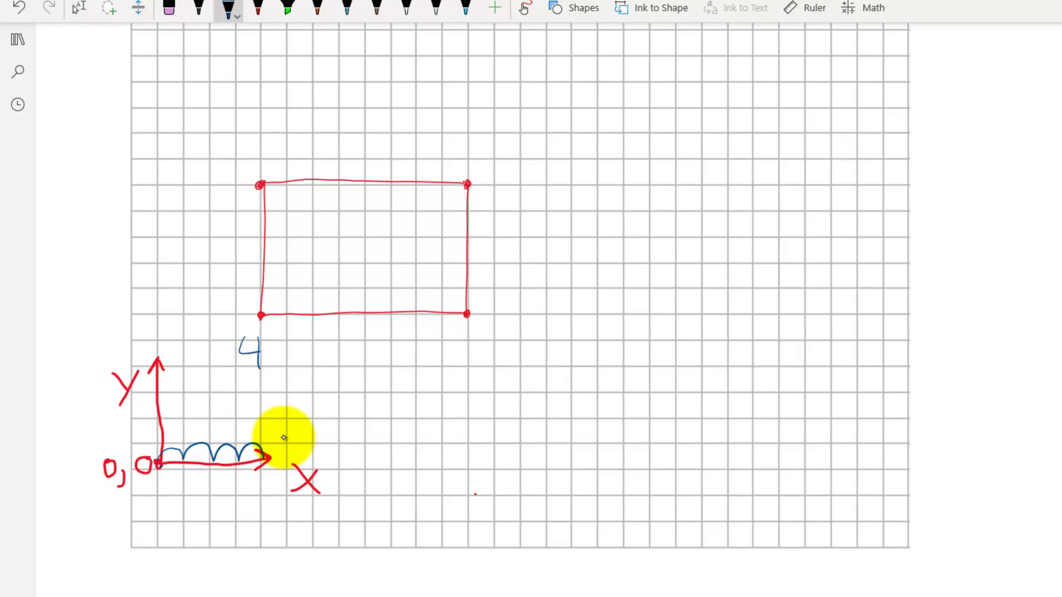
mouse_move(161, 462)
mouse_down()
mouse_move(172, 440)
mouse_move(169, 314)
mouse_up()
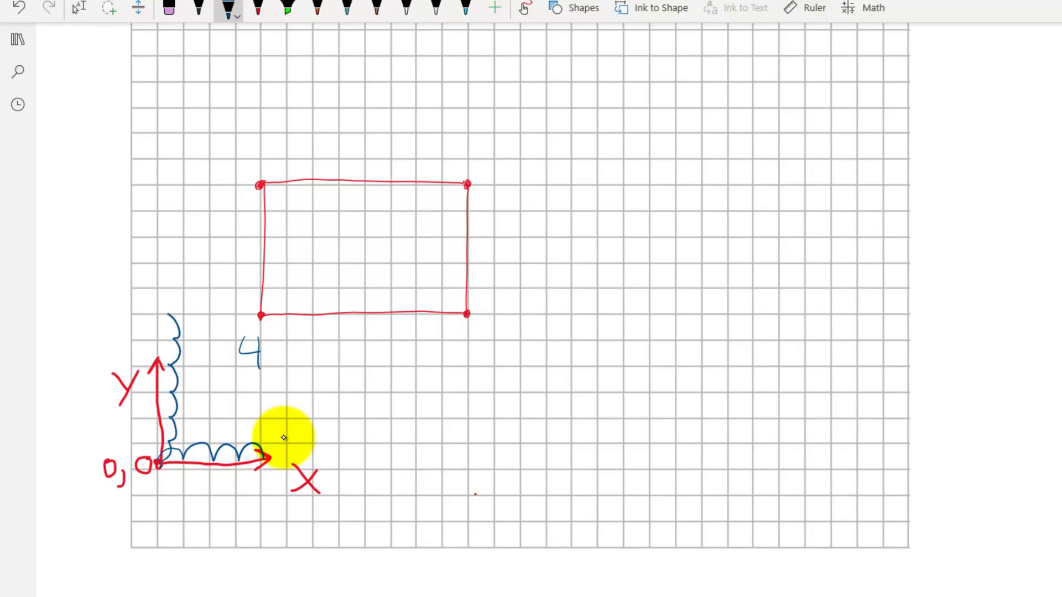
drag(270, 359, 272, 372)
mouse_move(292, 334)
mouse_down()
mouse_move(296, 360)
mouse_move(284, 354)
mouse_move(264, 369)
mouse_move(306, 364)
mouse_up()
mouse_move(256, 324)
mouse_down()
mouse_move(274, 311)
mouse_move(252, 313)
mouse_move(271, 325)
mouse_up()
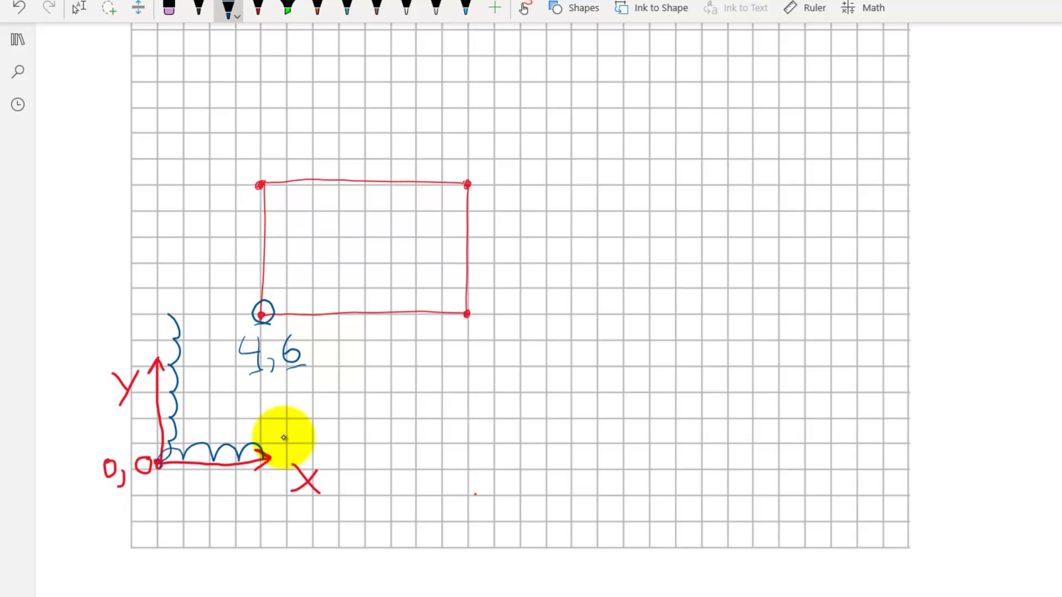
- Circle the rectangle's lower-right corner, mark the unit steps along the bottom edge, and label the corner @8,0
mouse_move(462, 321)
mouse_down()
mouse_move(479, 307)
mouse_move(460, 327)
mouse_move(471, 331)
mouse_up()
drag(263, 311, 462, 307)
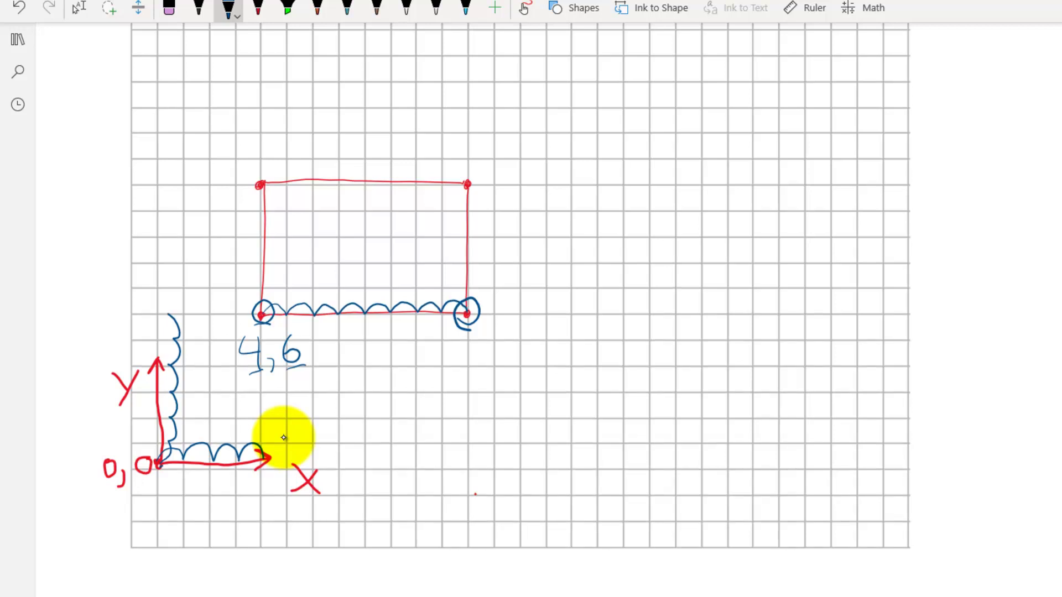
mouse_move(456, 349)
mouse_down()
mouse_move(442, 354)
mouse_move(461, 355)
mouse_move(443, 343)
mouse_move(465, 365)
mouse_move(490, 344)
mouse_move(500, 359)
mouse_move(497, 344)
mouse_up()
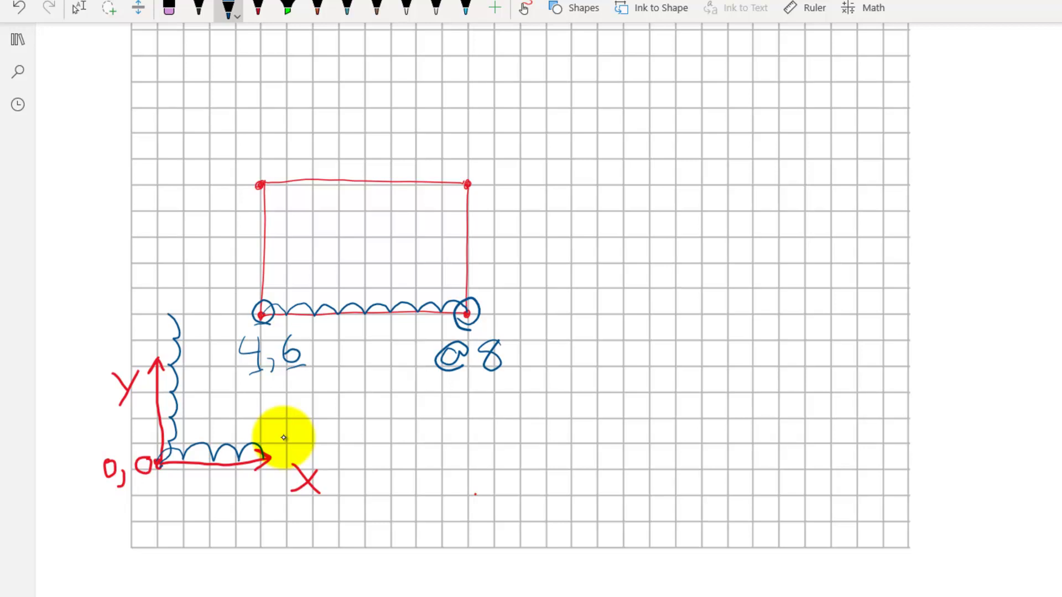
mouse_move(510, 357)
mouse_down()
mouse_move(513, 369)
mouse_move(541, 348)
mouse_move(525, 338)
mouse_up()
- Mark the unit steps up the rectangle's right edge and label its upper-right corner @0,5
drag(465, 305, 461, 186)
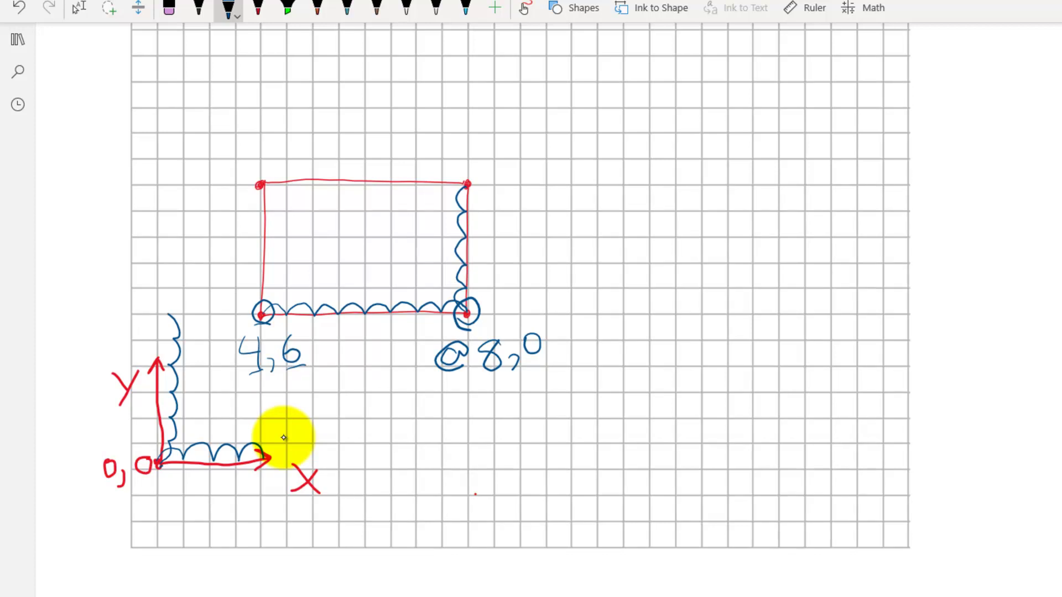
mouse_move(509, 154)
mouse_down()
mouse_move(518, 161)
mouse_move(500, 158)
mouse_move(523, 160)
mouse_move(544, 144)
mouse_move(563, 169)
mouse_up()
mouse_move(581, 129)
mouse_down()
mouse_move(574, 157)
mouse_move(597, 124)
mouse_up()
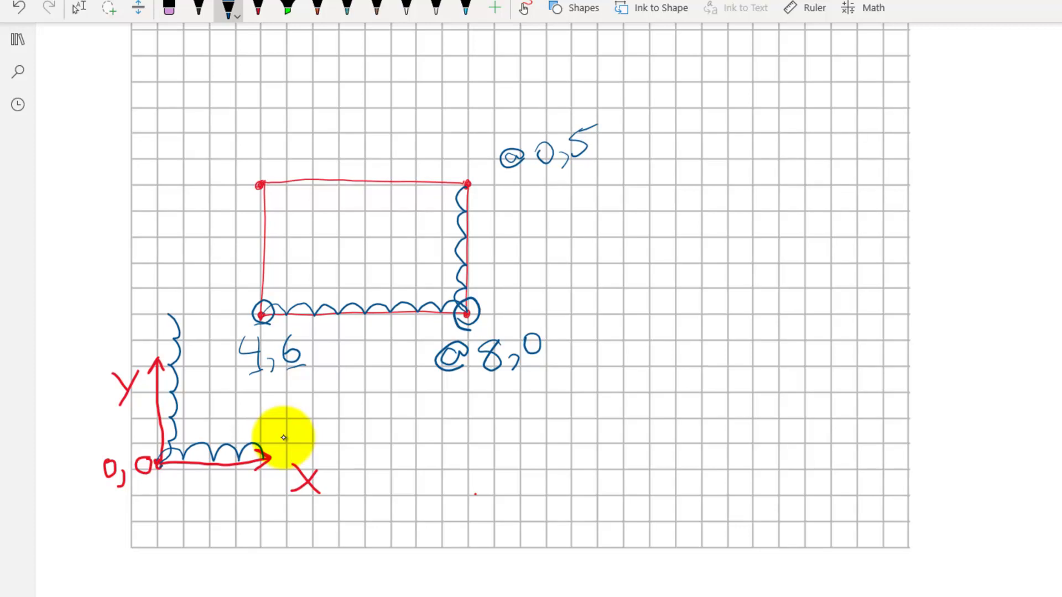
- Circle the rectangle's upper-left corner, mark the unit steps along the top edge, and label the corner @-8,0
mouse_move(247, 193)
mouse_down()
mouse_move(266, 163)
mouse_move(275, 190)
mouse_up()
drag(464, 176, 264, 178)
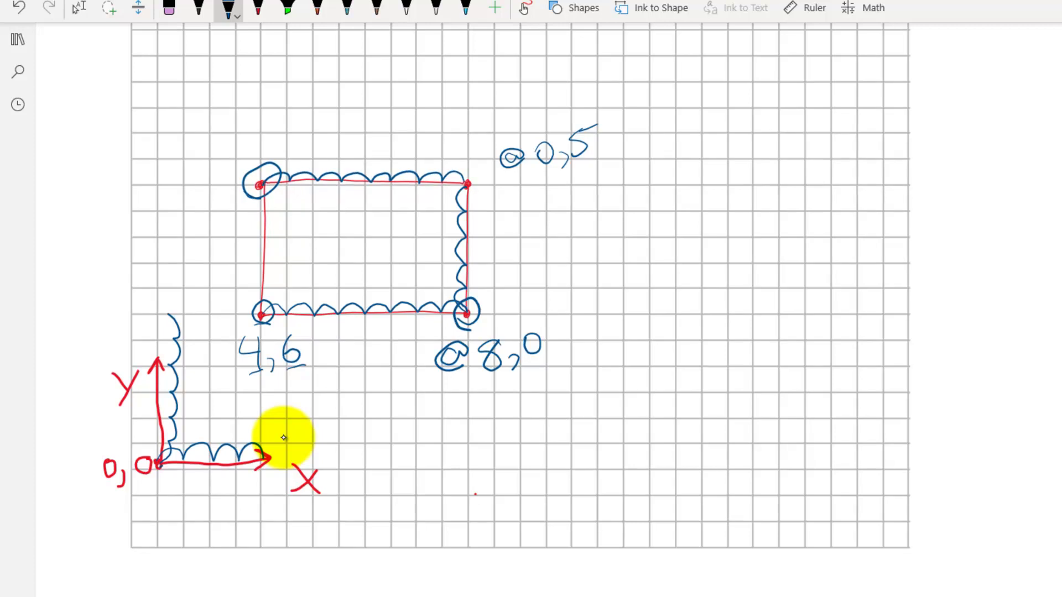
mouse_move(221, 128)
mouse_down()
mouse_move(219, 138)
mouse_move(220, 117)
mouse_move(221, 145)
mouse_move(268, 114)
mouse_move(274, 138)
mouse_move(298, 106)
mouse_up()
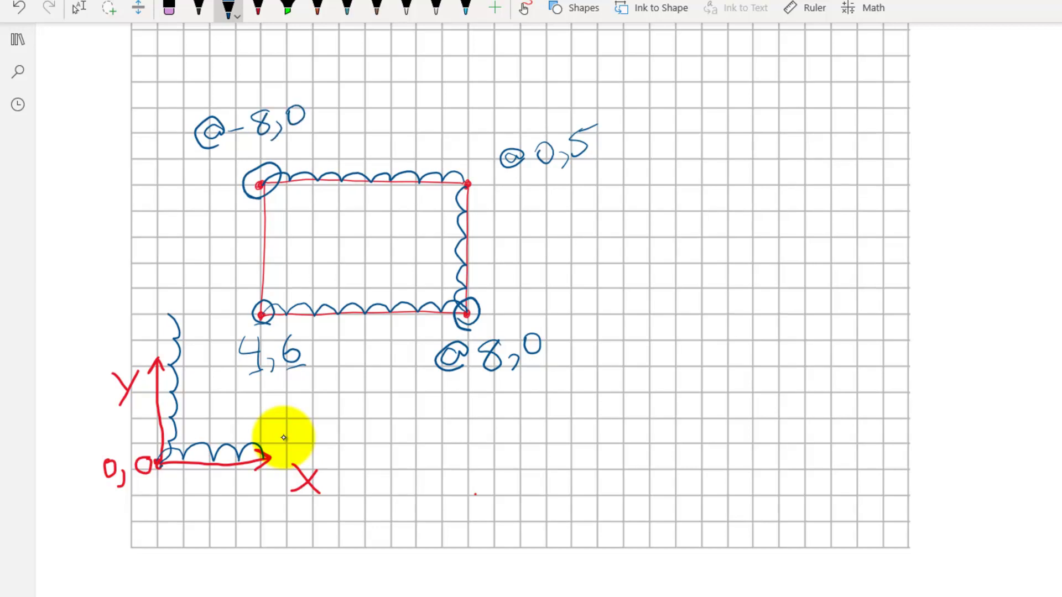
- Mark the unit steps down the rectangle's left edge and label that edge @0,-5
mouse_move(267, 184)
mouse_down()
mouse_move(274, 279)
mouse_move(263, 314)
mouse_up()
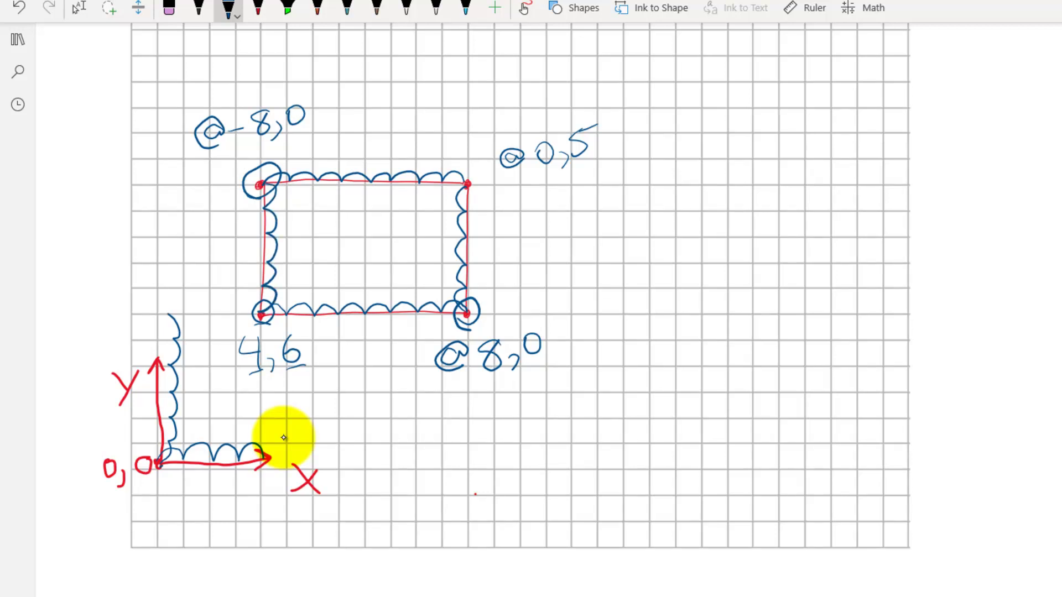
mouse_move(200, 258)
mouse_down()
mouse_move(191, 270)
mouse_move(205, 267)
mouse_move(202, 244)
mouse_move(203, 271)
mouse_move(224, 247)
mouse_move(230, 271)
mouse_up()
drag(241, 234, 241, 254)
drag(243, 237, 255, 231)
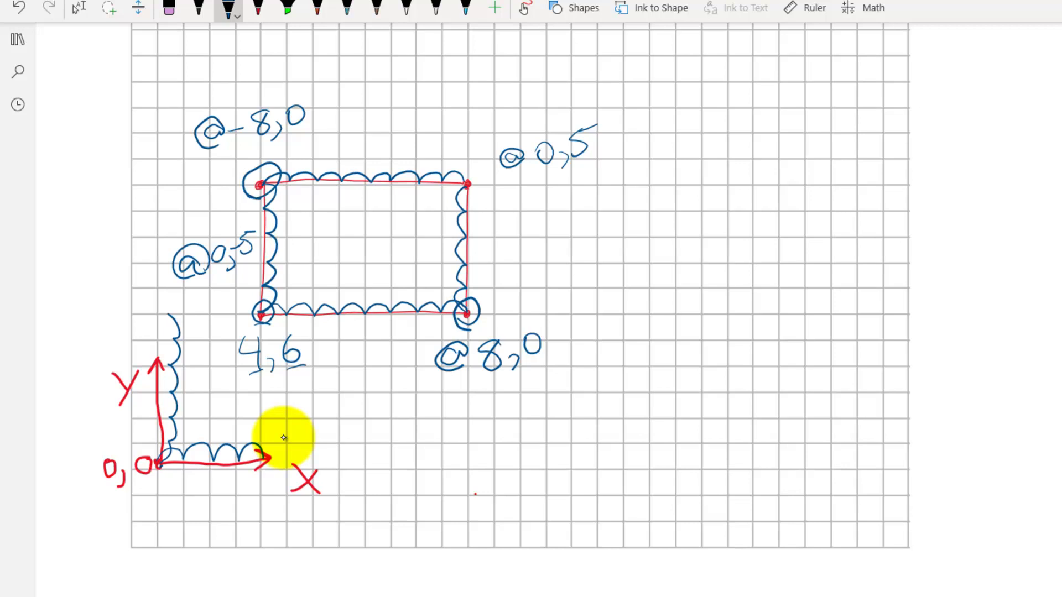
- Start a handwritten command list beside the grid with L, 4,6 and @8,0 on separate lines
drag(930, 177, 947, 200)
drag(925, 220, 942, 243)
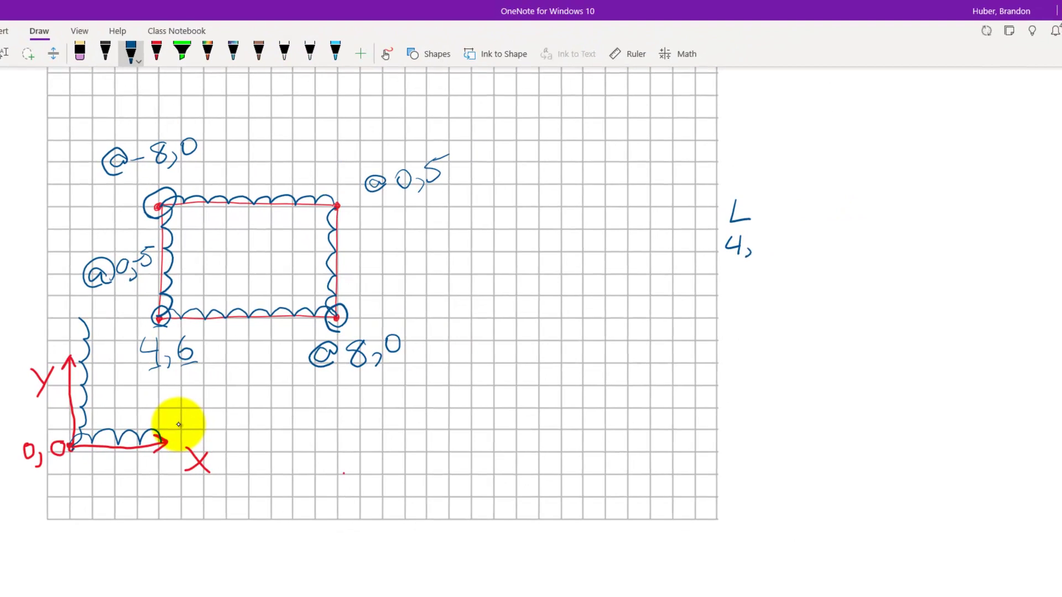
drag(766, 232, 758, 247)
mouse_move(737, 273)
mouse_down()
mouse_move(729, 282)
mouse_move(741, 274)
mouse_move(726, 269)
mouse_move(739, 289)
mouse_move(750, 272)
mouse_move(757, 288)
mouse_move(759, 270)
mouse_up()
drag(766, 282, 764, 291)
mouse_move(776, 272)
mouse_down()
mouse_move(786, 271)
mouse_move(776, 273)
mouse_up()
- Complete the handwritten command list with @0,5, @-8,0 and @0,-5, and stop inking
mouse_move(738, 305)
mouse_down()
mouse_move(729, 310)
mouse_move(741, 301)
mouse_move(738, 322)
mouse_move(757, 304)
mouse_move(768, 323)
mouse_move(776, 318)
mouse_up()
drag(780, 299, 792, 297)
mouse_move(737, 335)
mouse_down()
mouse_move(725, 352)
mouse_move(759, 338)
mouse_up()
mouse_move(772, 332)
mouse_down()
mouse_move(777, 352)
mouse_move(795, 334)
mouse_up()
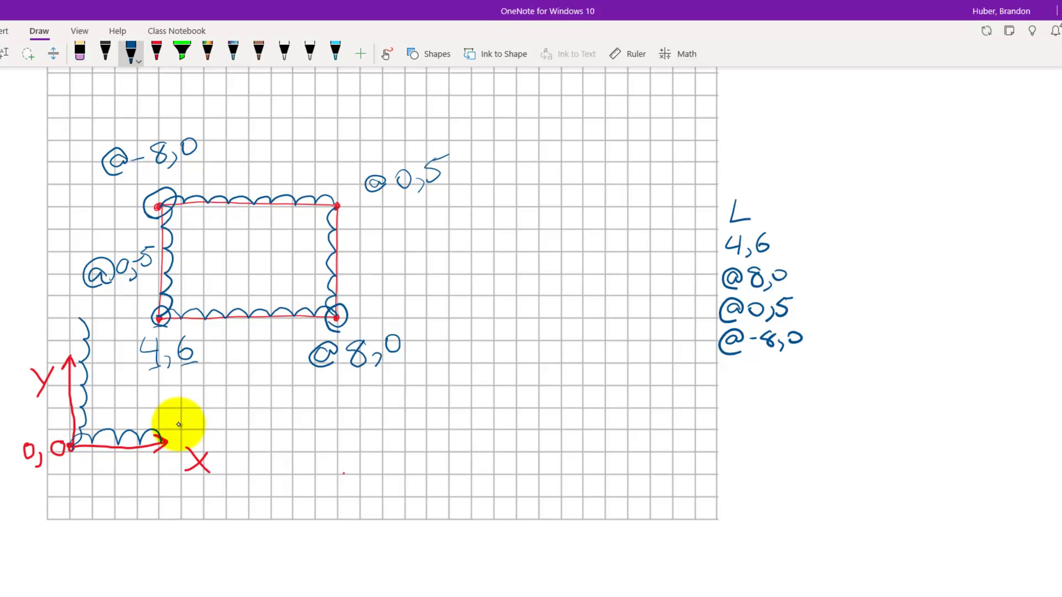
mouse_move(736, 371)
mouse_down()
mouse_move(729, 381)
mouse_move(740, 365)
mouse_move(743, 388)
mouse_move(760, 372)
mouse_move(771, 389)
mouse_move(795, 368)
mouse_up()
mouse_move(800, 364)
mouse_down()
mouse_move(794, 379)
mouse_move(816, 359)
mouse_up()
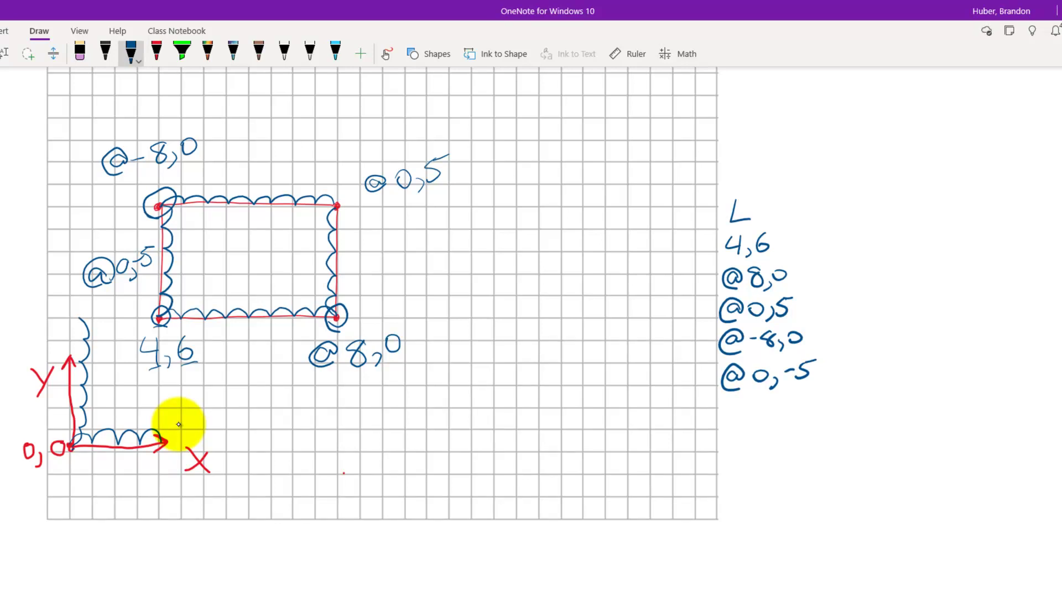
key(Escape)
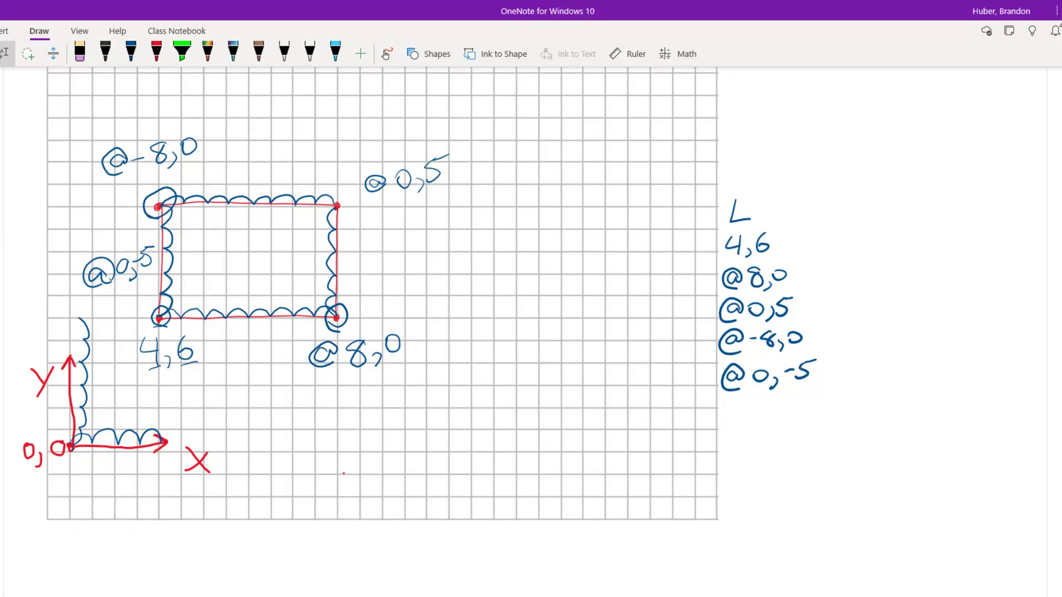
- Switch to AutoCAD and show the image Relative coordinate example 1.png in Photos beside it
click(511, 596)
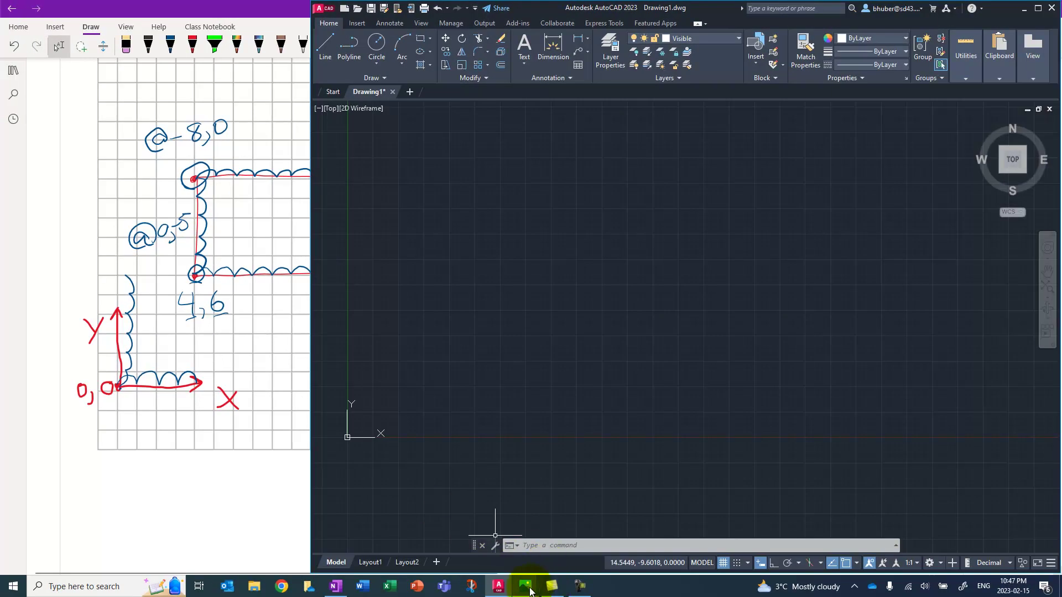
mouse_move(552, 590)
click(443, 527)
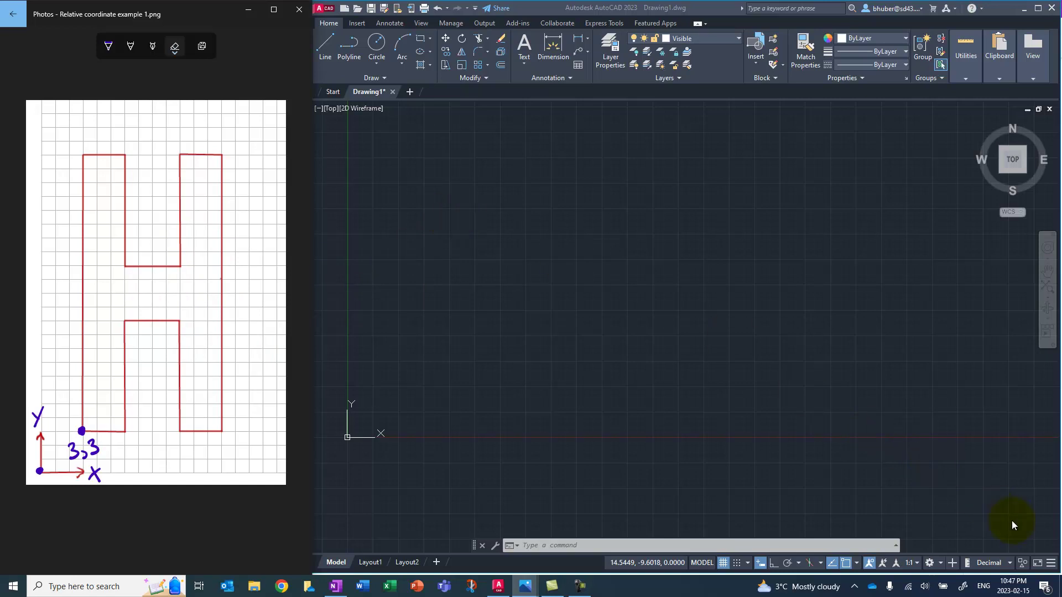
- Check the Units entry in the status bar customization and the drawing's unit format options
click(971, 498)
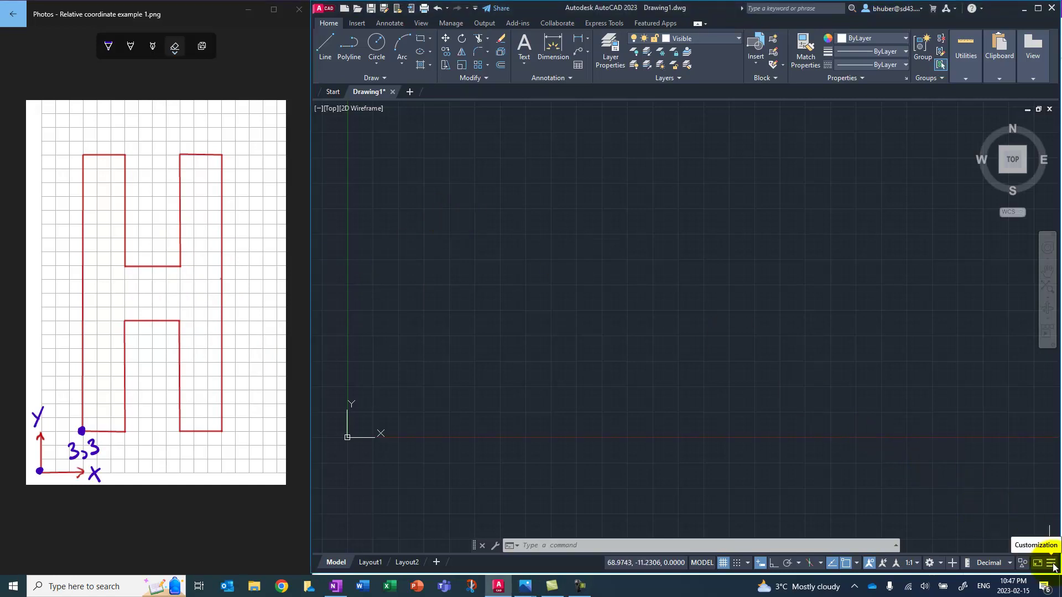
click(1052, 566)
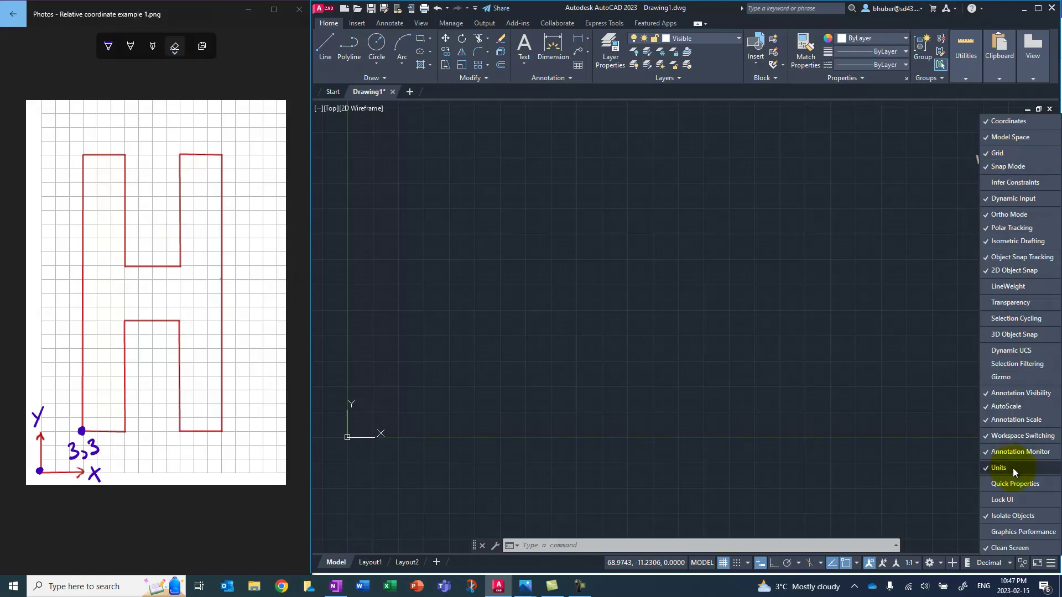
click(916, 458)
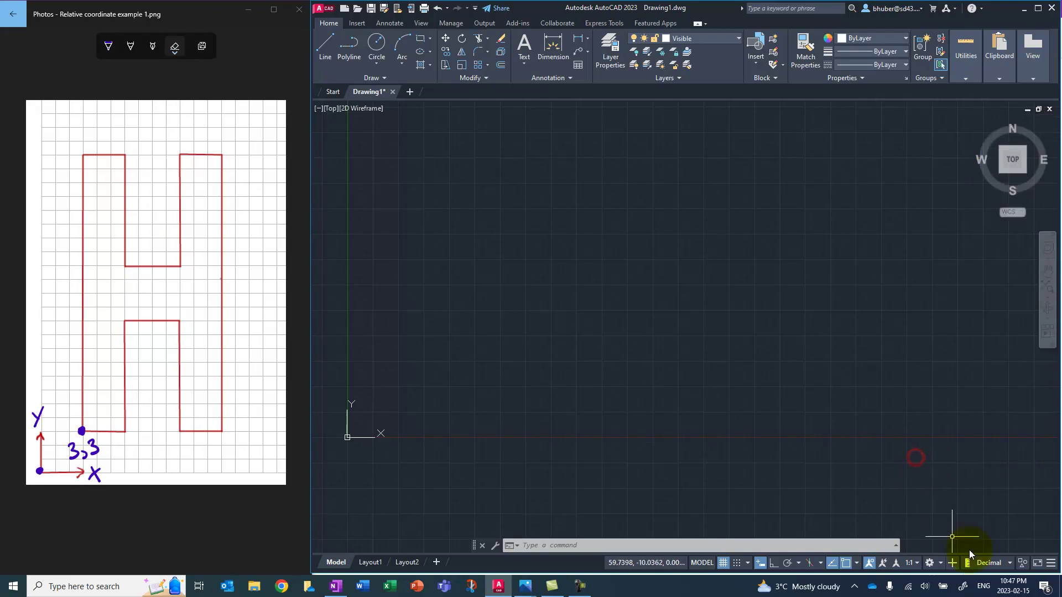
click(1009, 563)
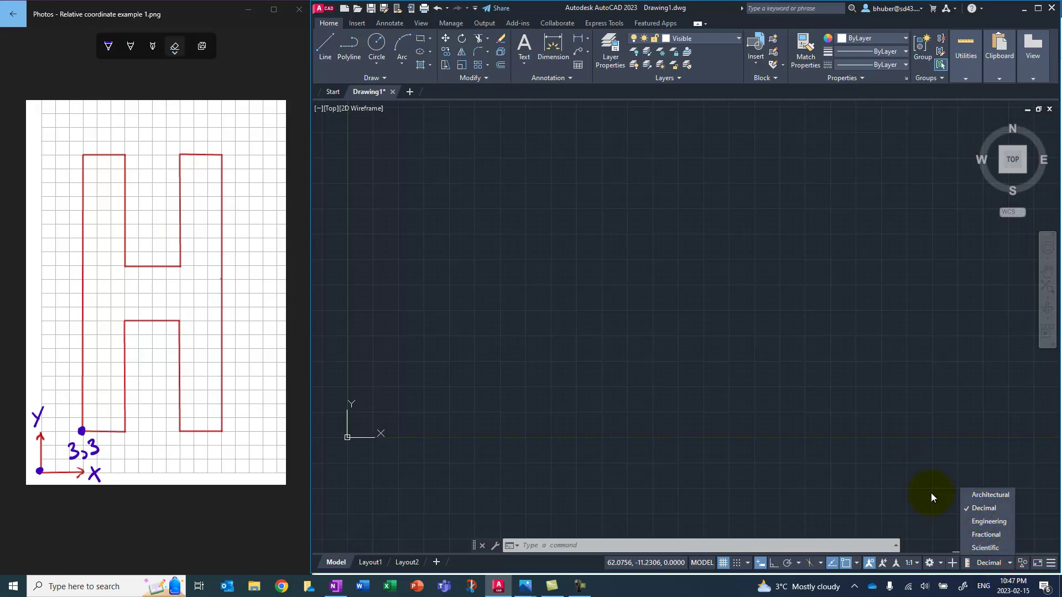
click(931, 459)
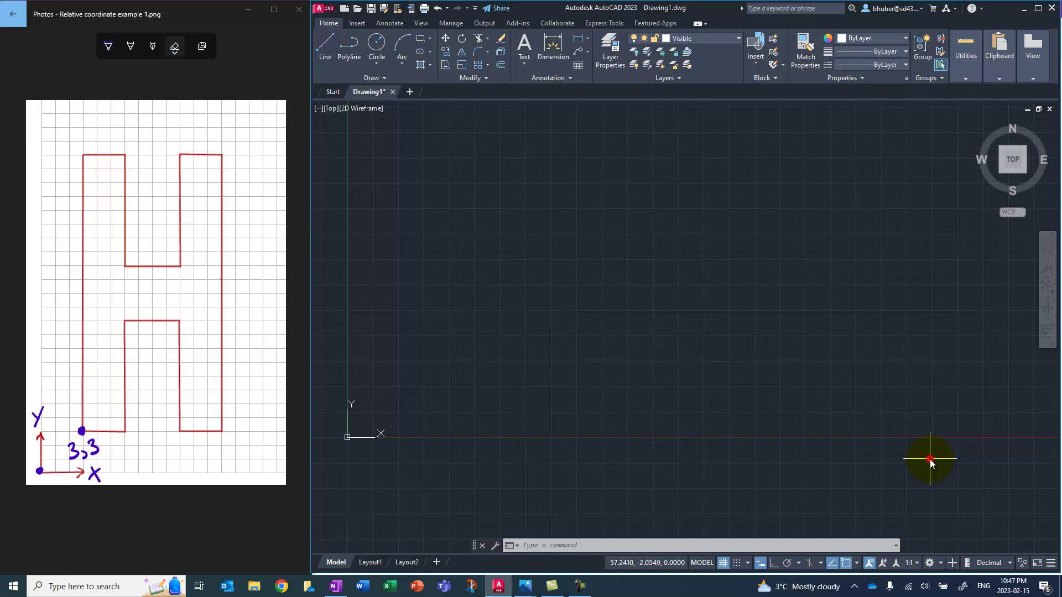
- Toggle the grid display off and on again, and inspect the drawing's layers in the Layer Properties Manager
click(724, 564)
click(724, 564)
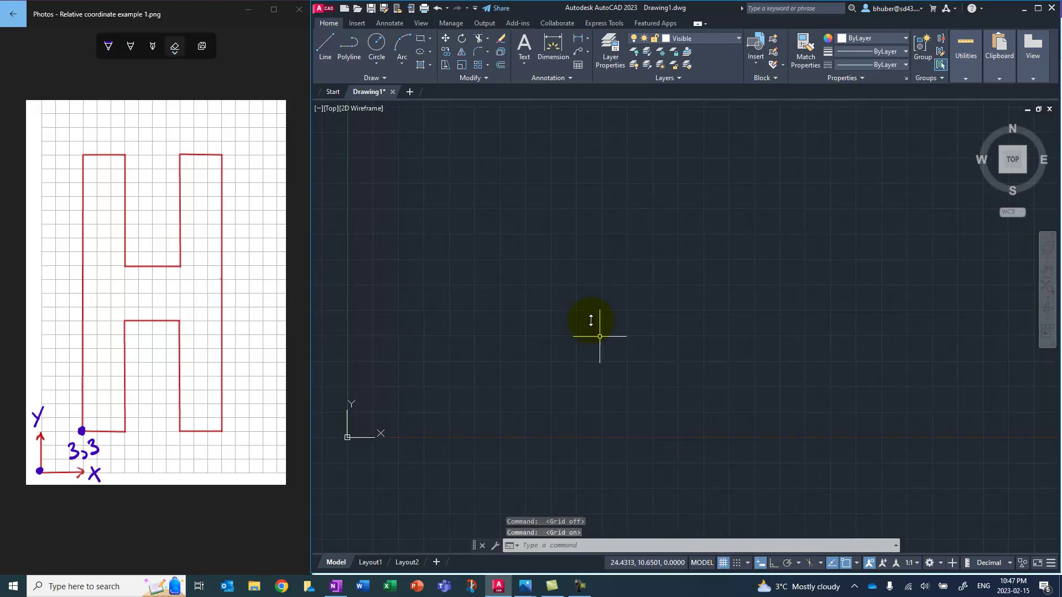
click(594, 64)
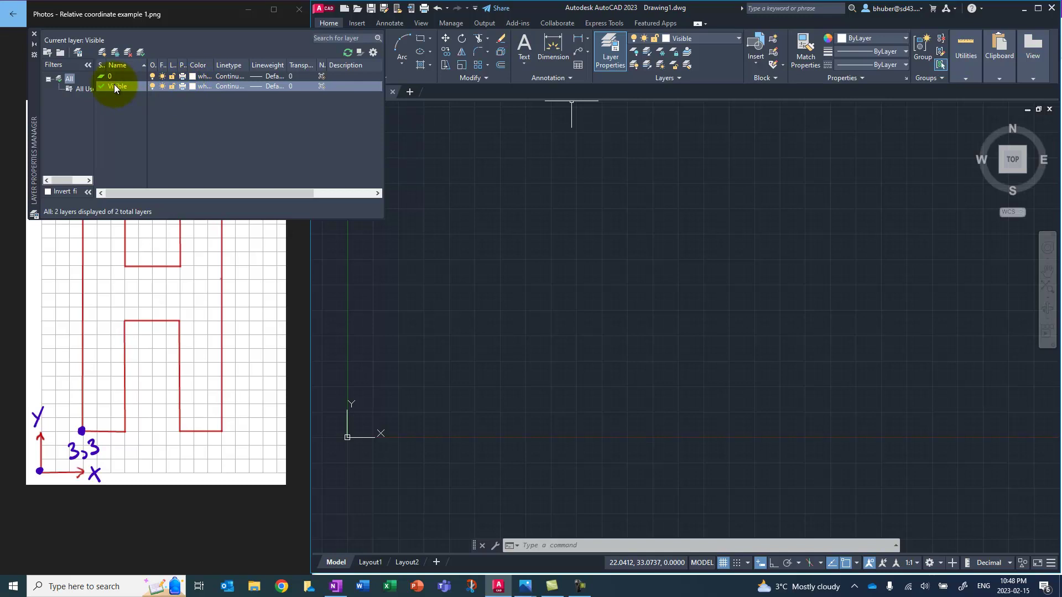
click(34, 33)
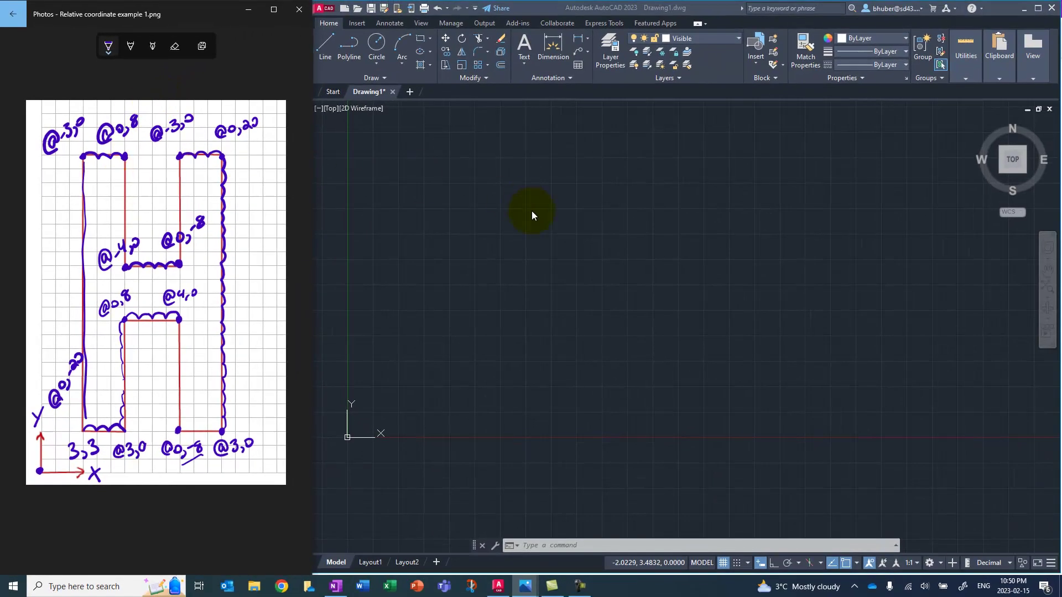
- Start a line at 3,3 in the drawing and add the H outline's first bottom segment with @3,0
click(533, 210)
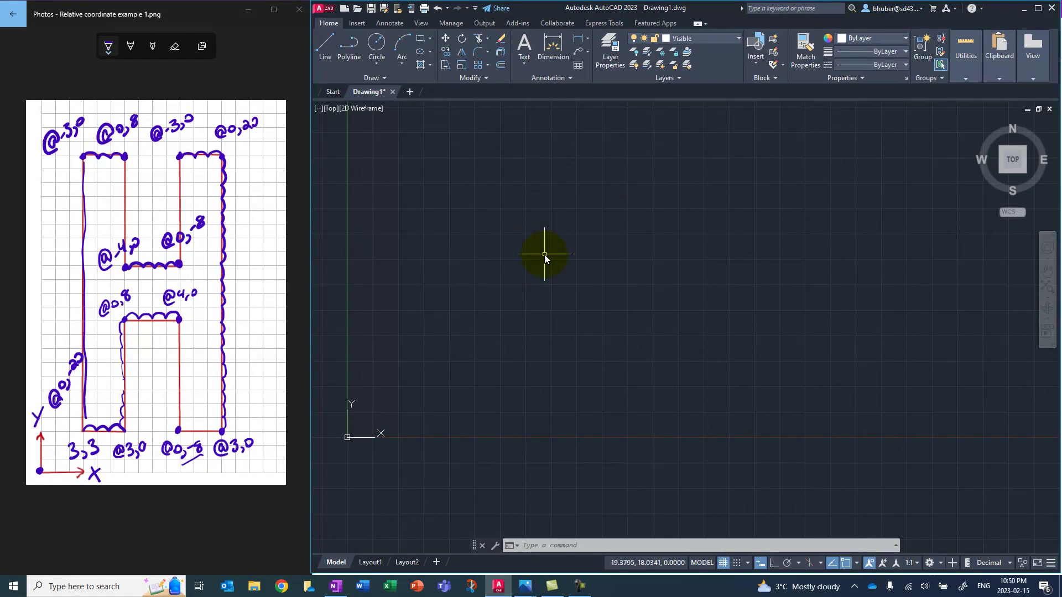
text(L)
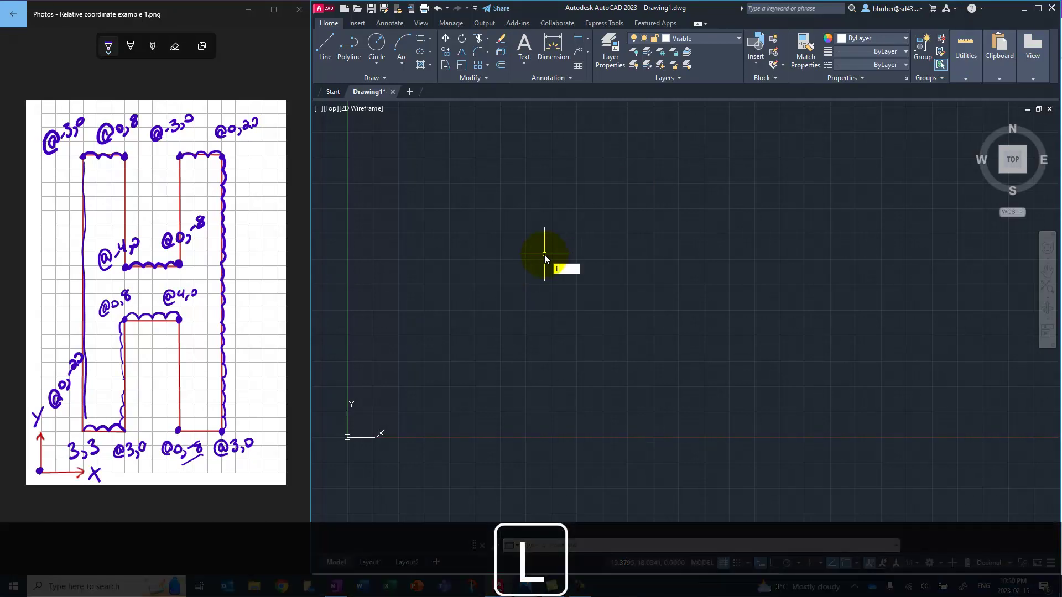
key(Return)
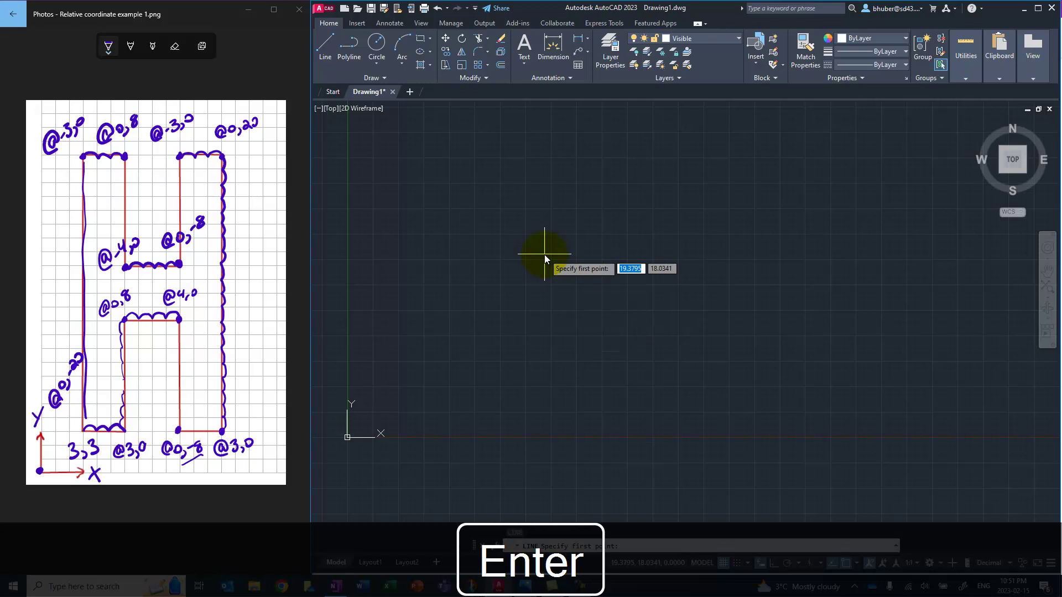
text(3,3)
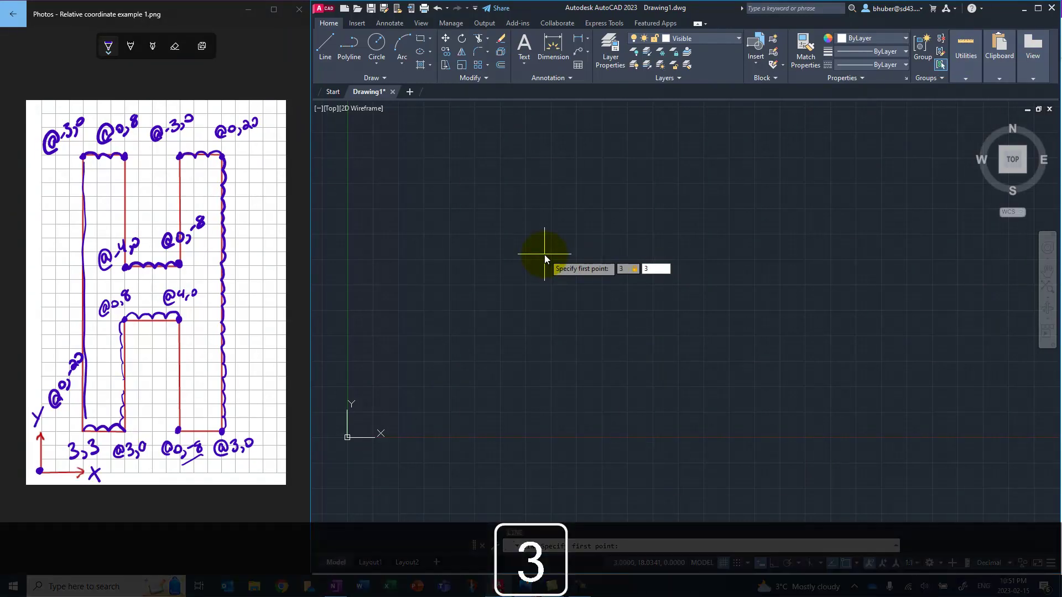
key(Return)
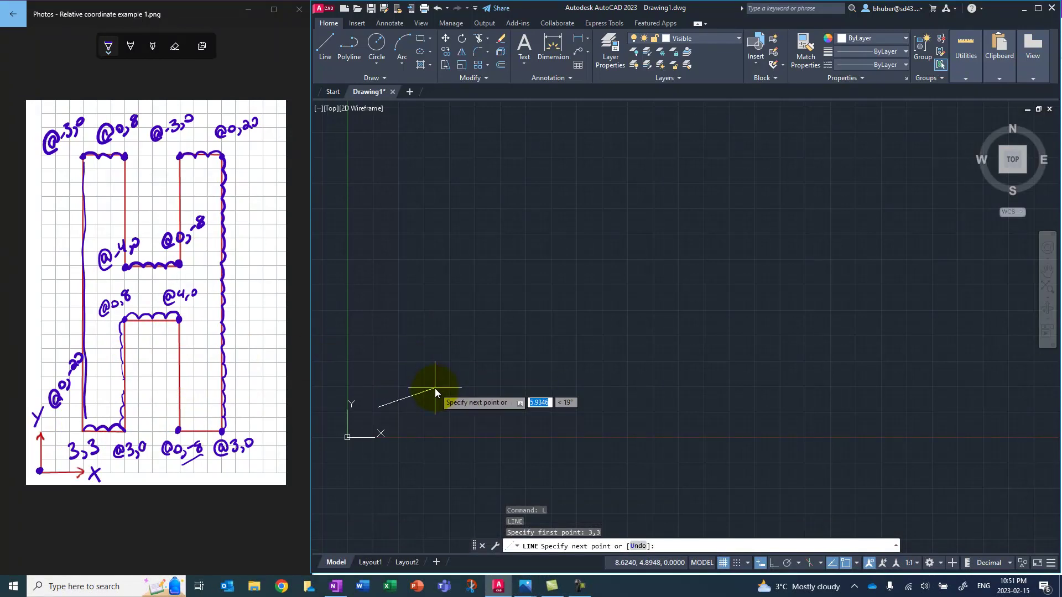
text(@3,0)
key(Return)
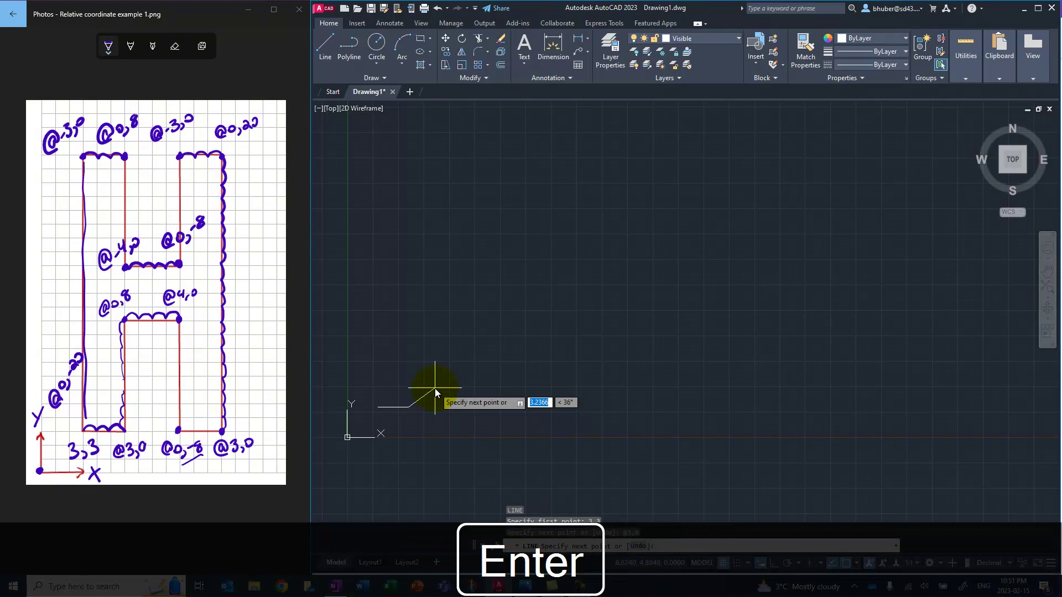
- Continue the line up the lower notch with @0,8 and across its upper edge with @4,0
text(@0,)
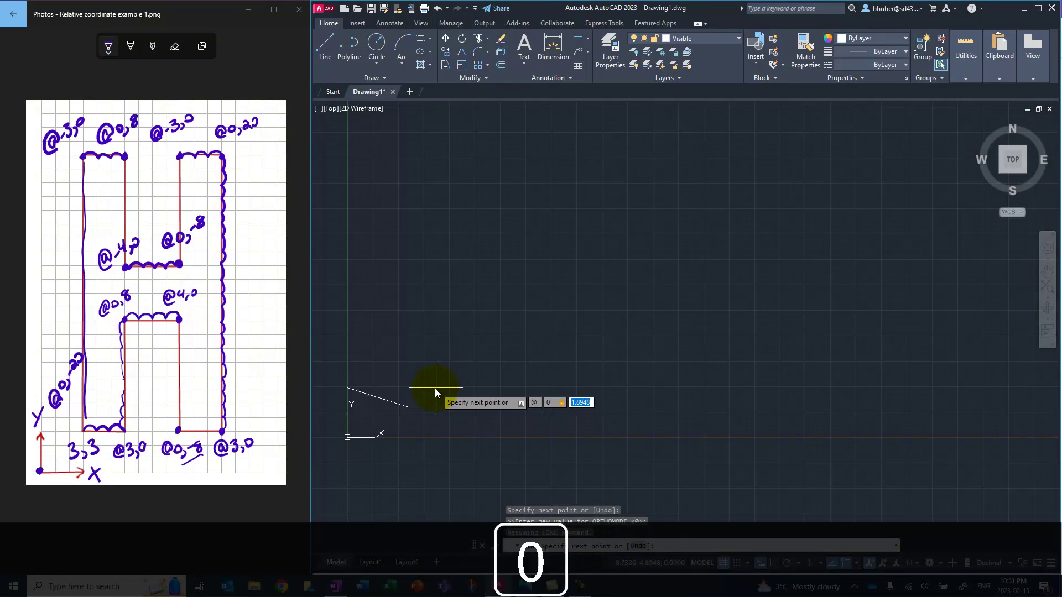
text(8)
key(Return)
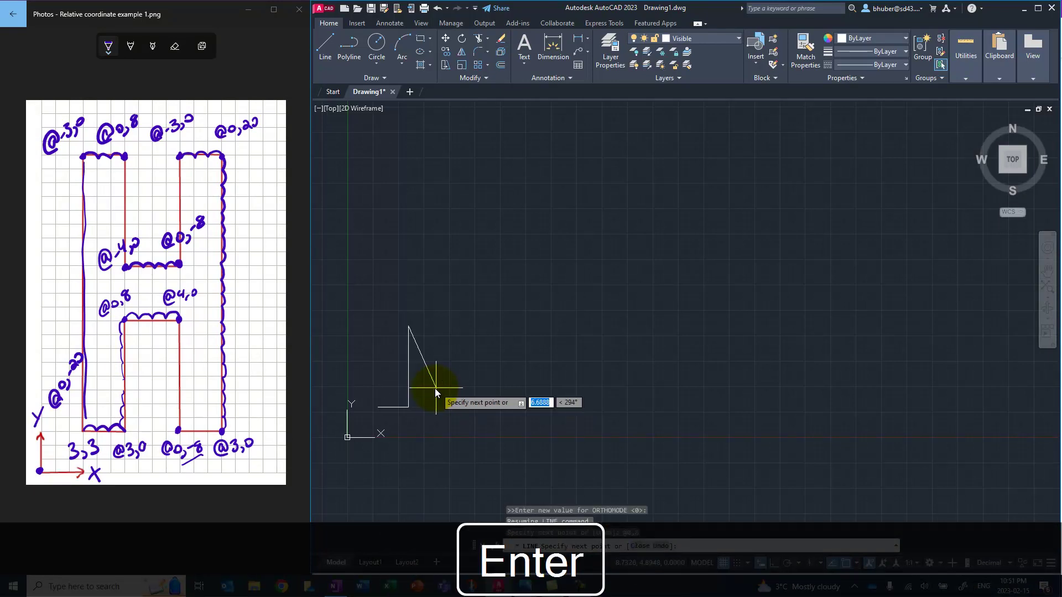
text(@4,)
text(0)
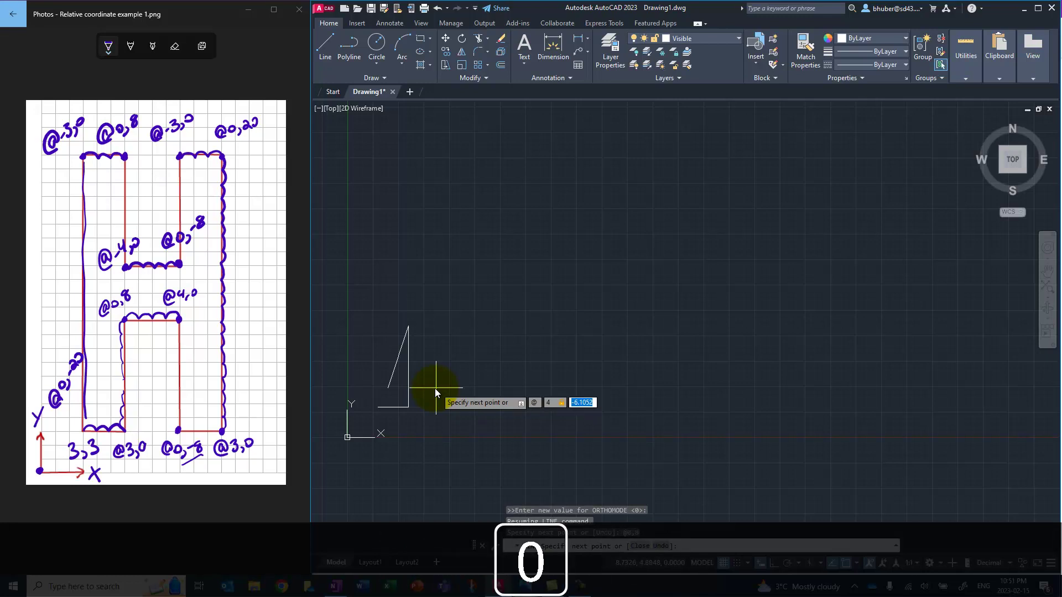
key(Return)
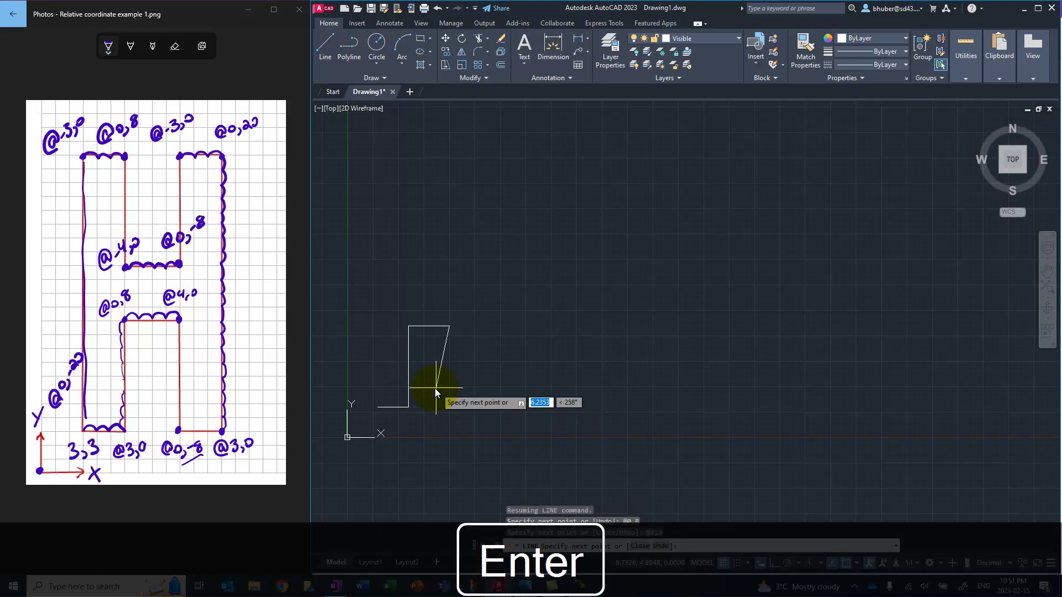
- Draw the H's right leg by continuing the line with @0,-8, @3,0 and @0,20
text(@0,-8)
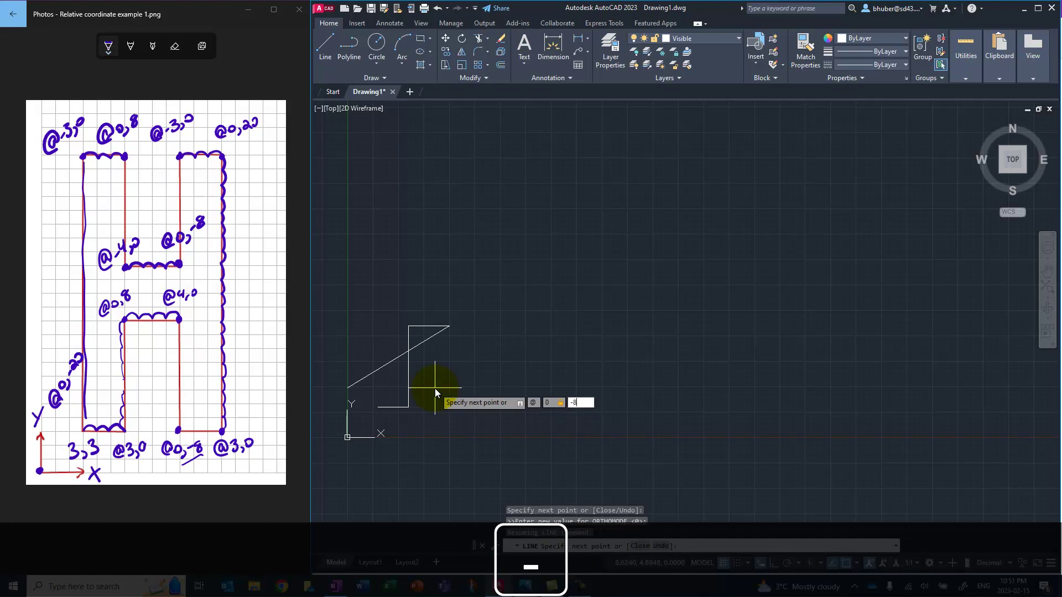
key(Return)
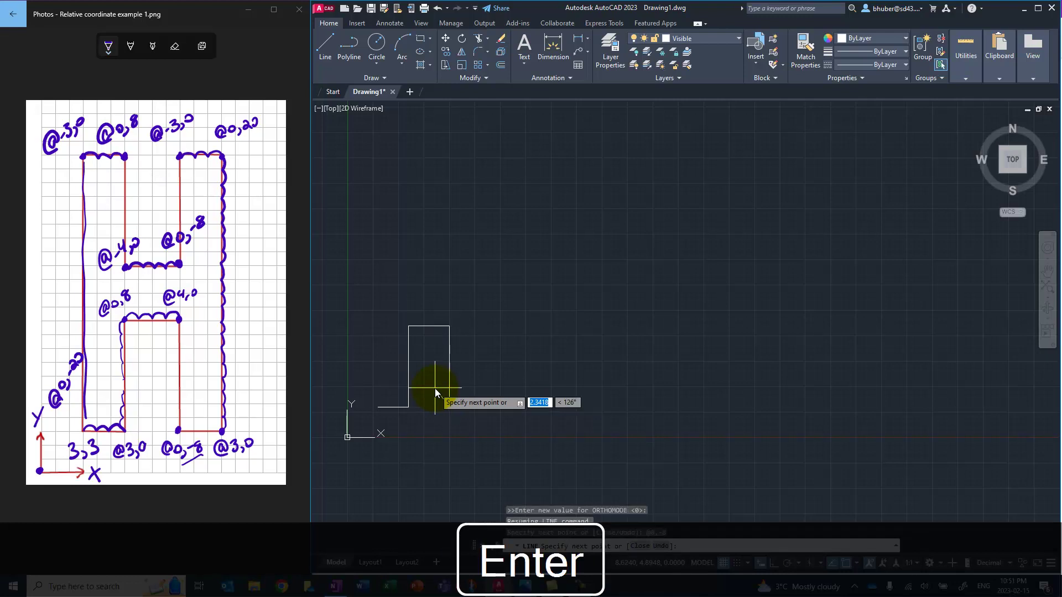
text(@3,0)
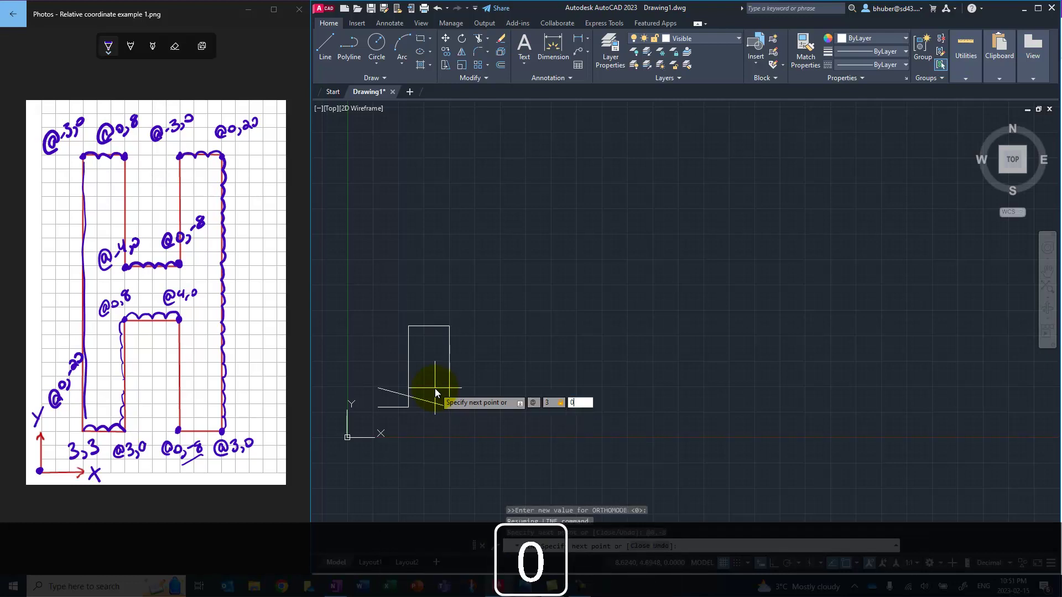
key(Return)
text(@0,2)
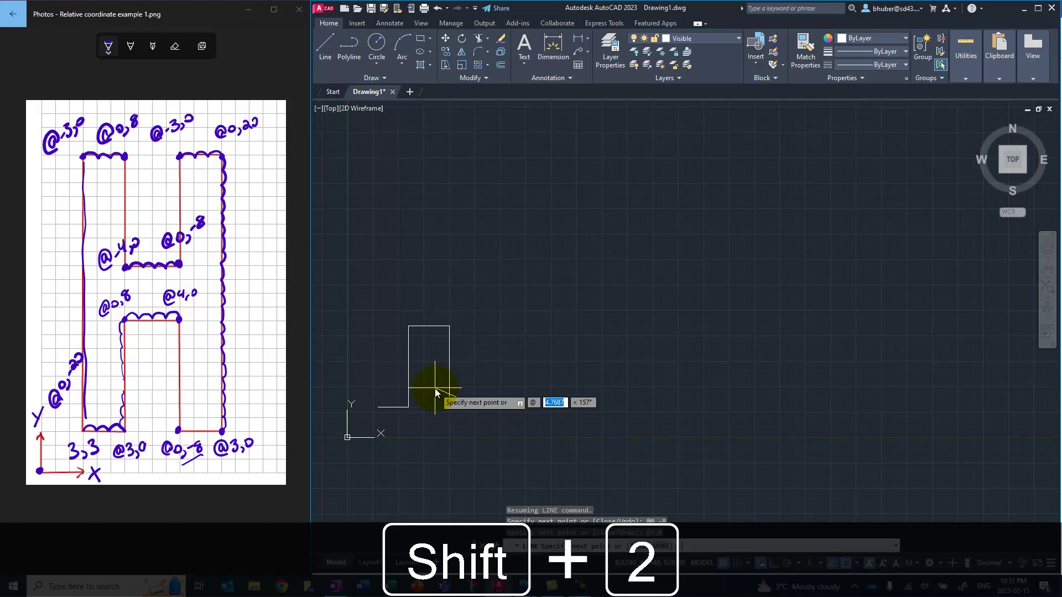
text(20)
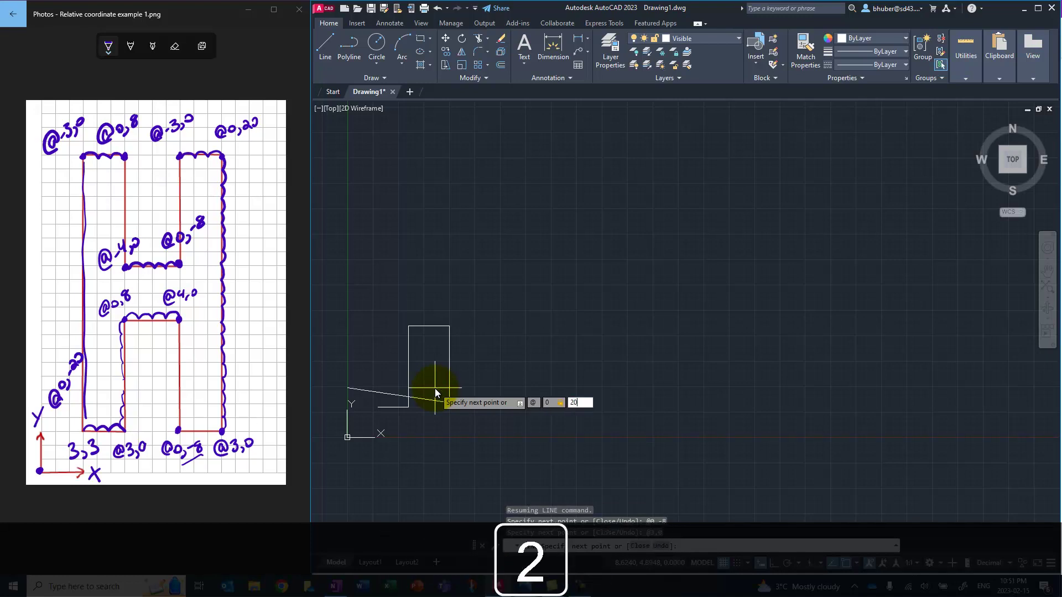
key(Return)
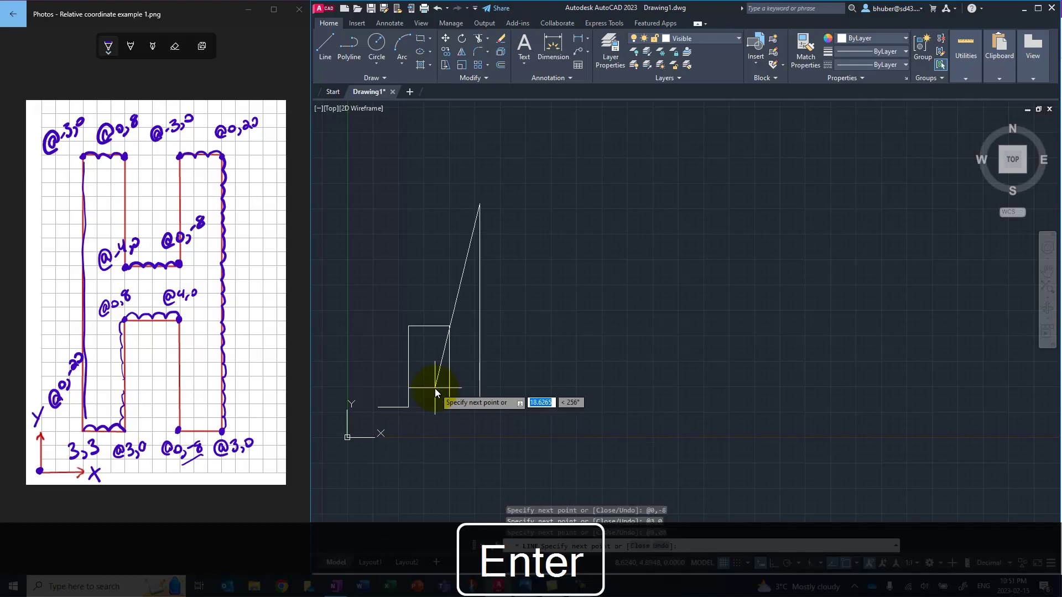
- Continue the outline along the right leg's top and into the upper notch with @-3,0, @0,-8 and @-4,0
text(@-3,0)
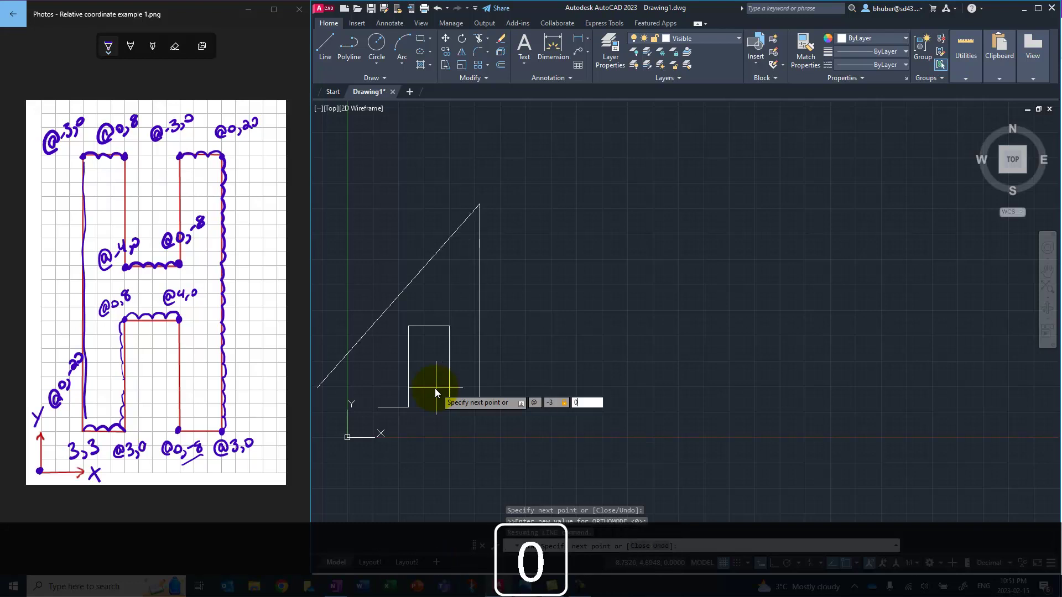
key(Return)
text(@)
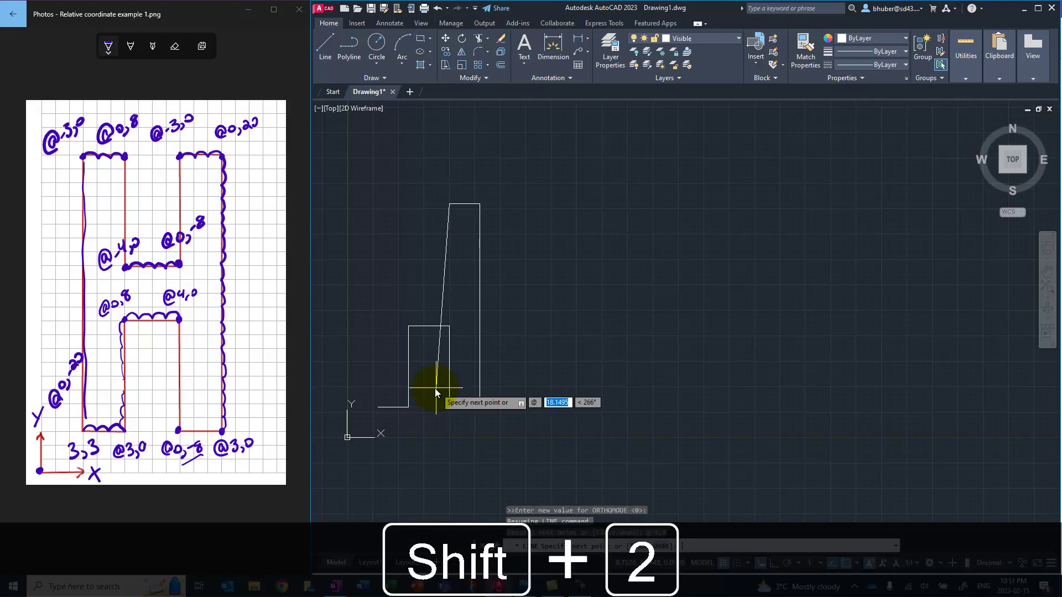
text(0,-8)
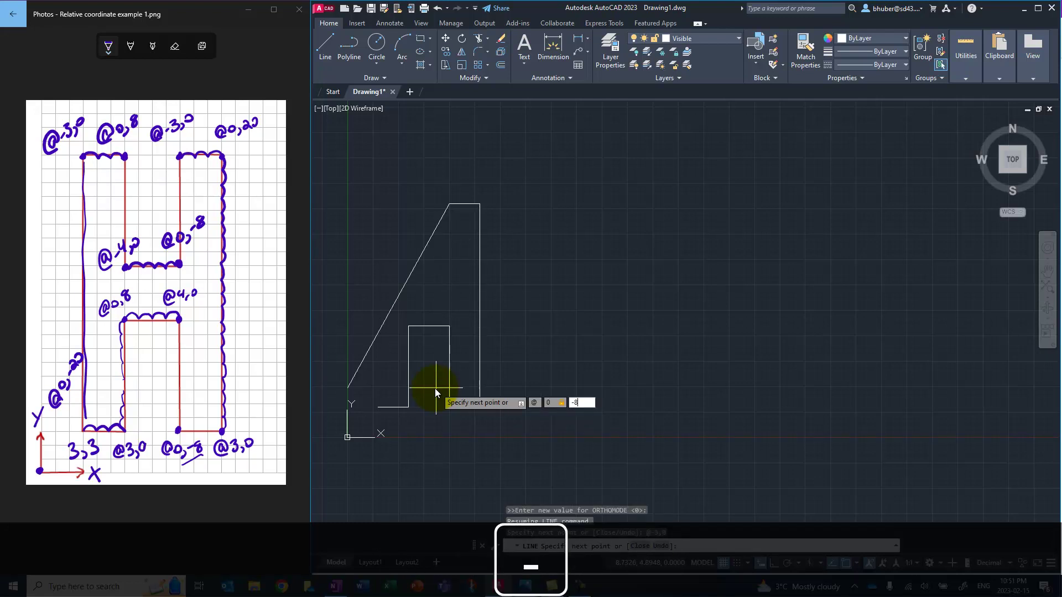
key(Return)
text(@)
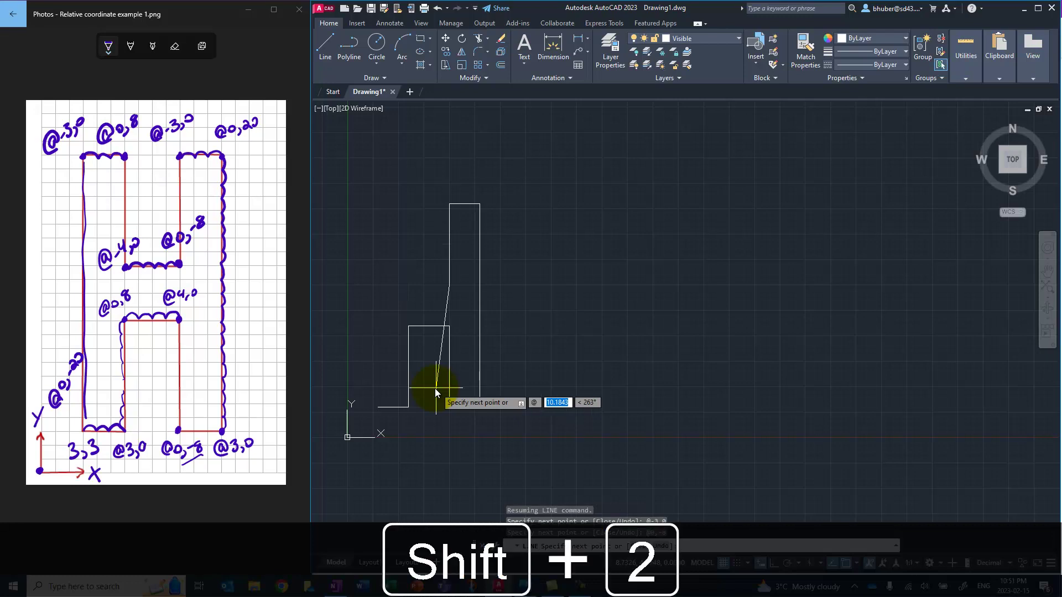
text(-4,0)
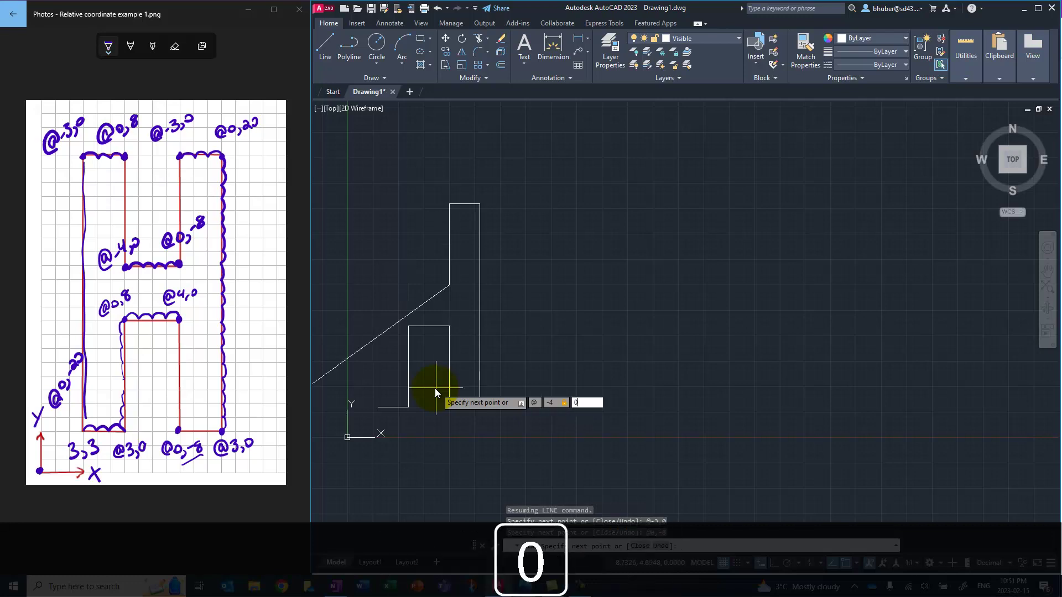
key(Return)
- Continue the line up the upper notch's left side with @0,8 and along the left leg's top with @-3,0
text(@)
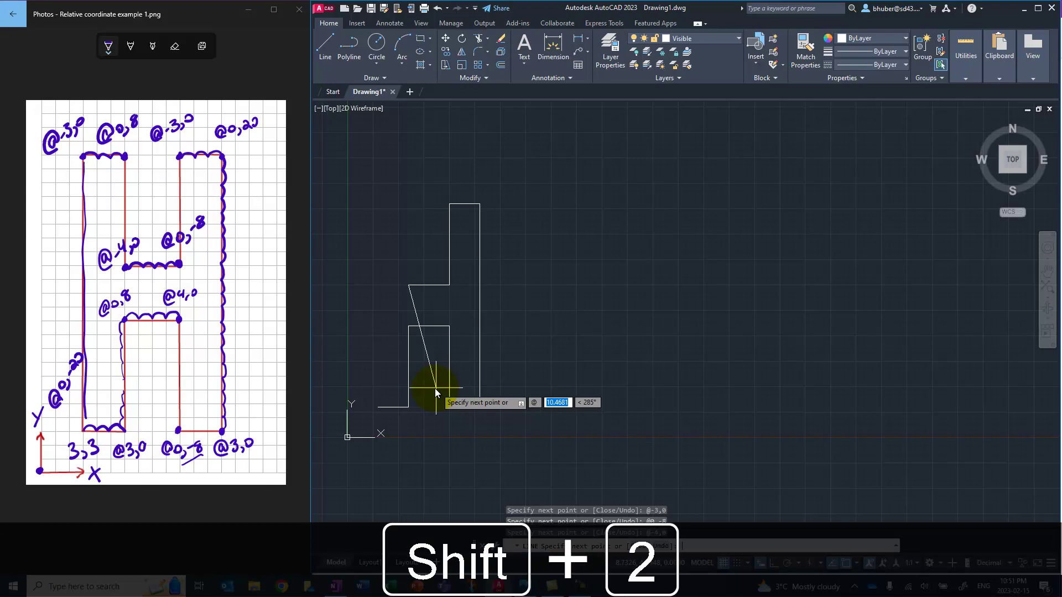
text(,)
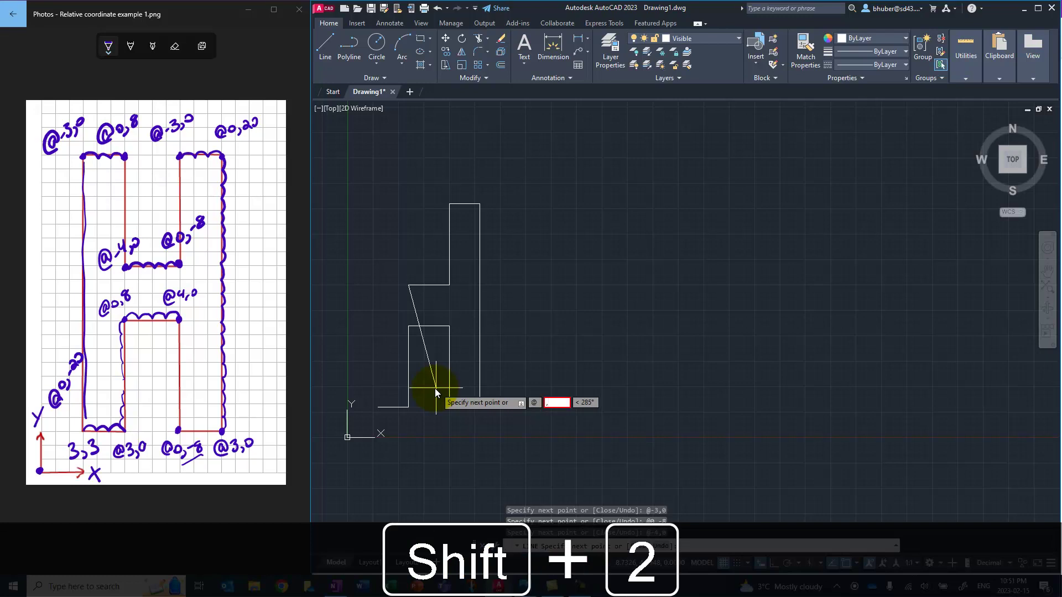
key(BackSpace)
text(0,8)
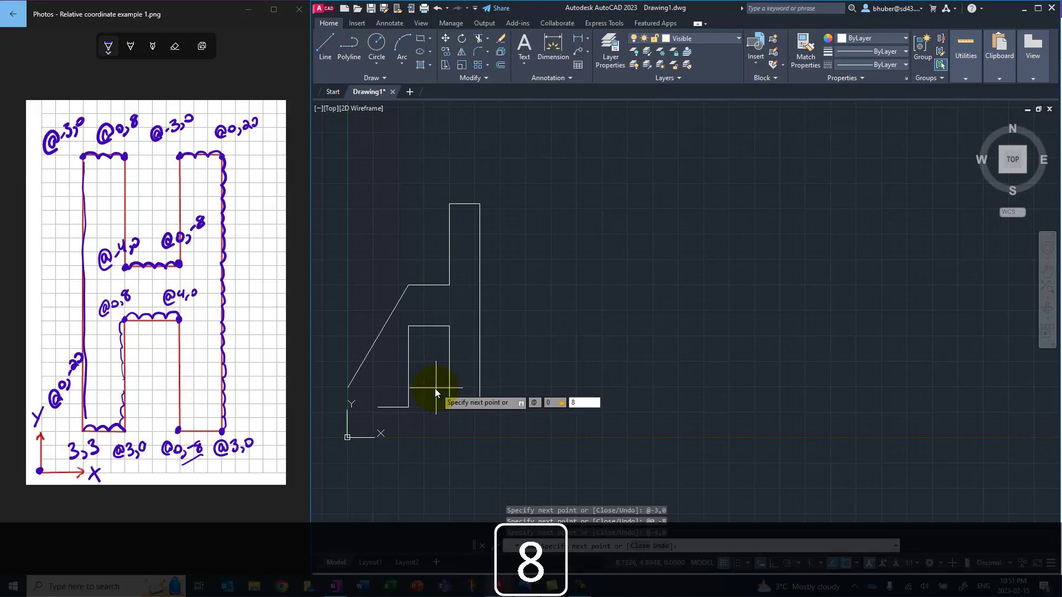
key(Return)
text(@-3,0)
key(Return)
- Close the H outline with a final segment of @0,-20 and end the Line command
text(@)
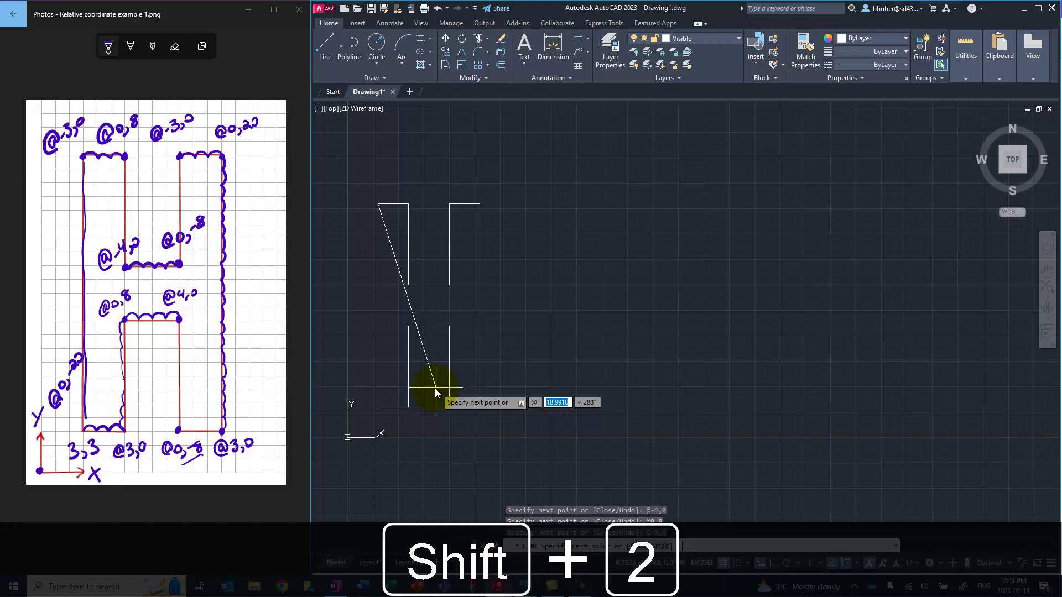
text(0,-22)
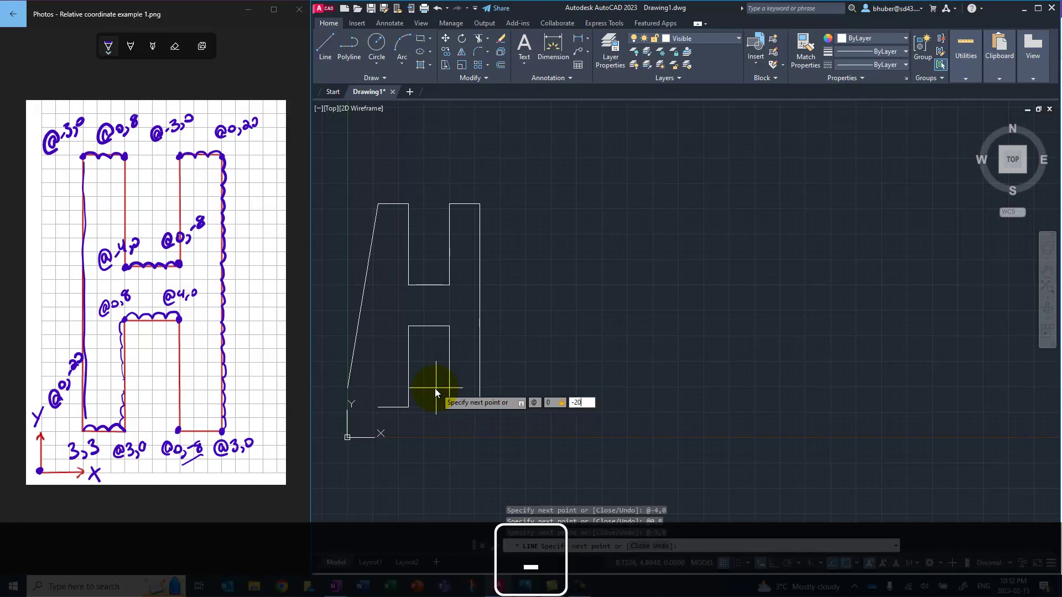
key(Return)
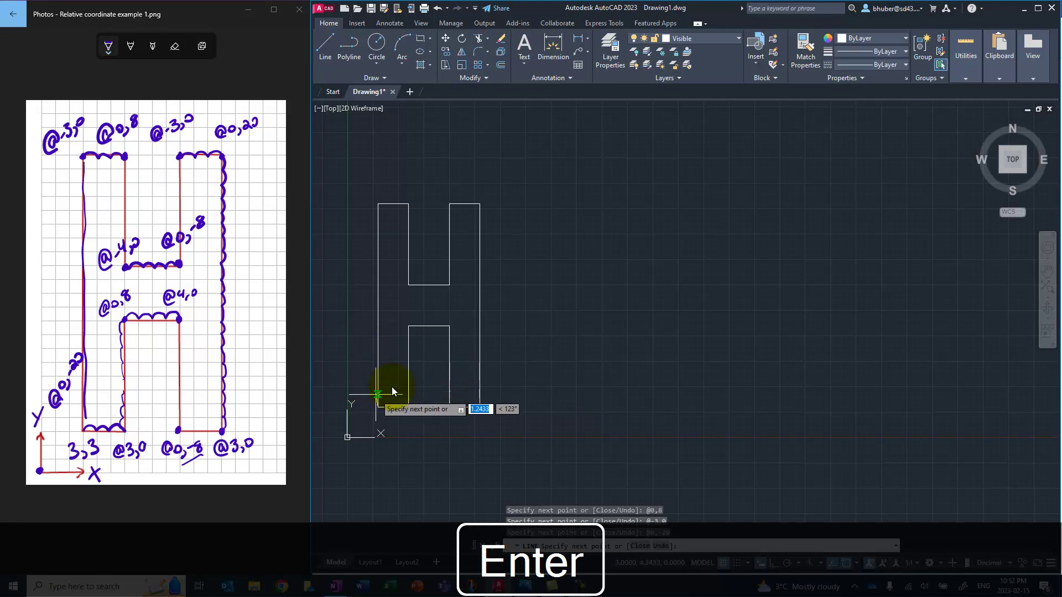
key(Escape)
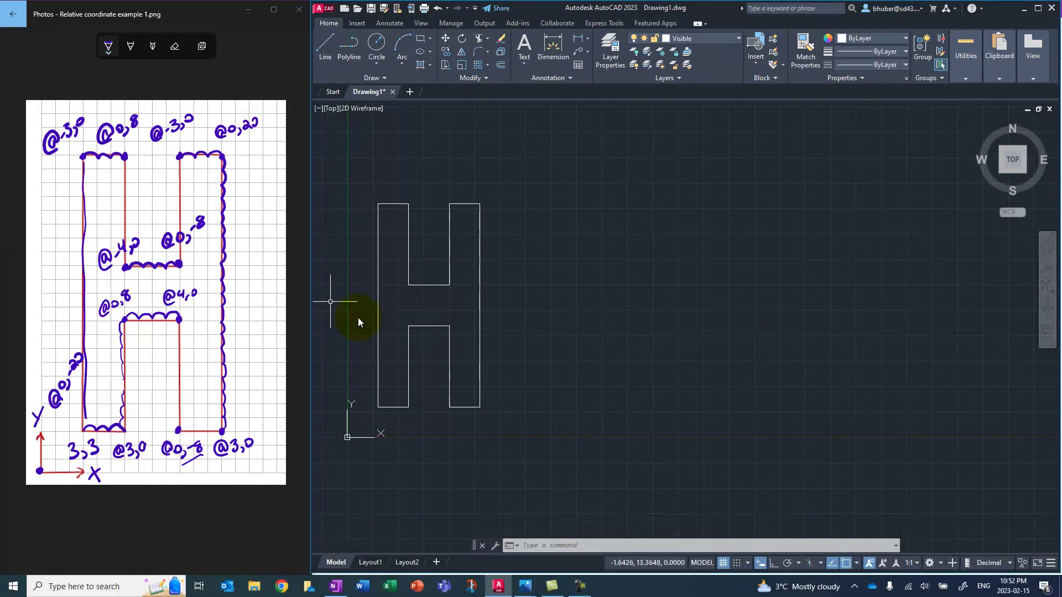
scroll(403, 332, up, 2)
scroll(444, 338, down, 2)
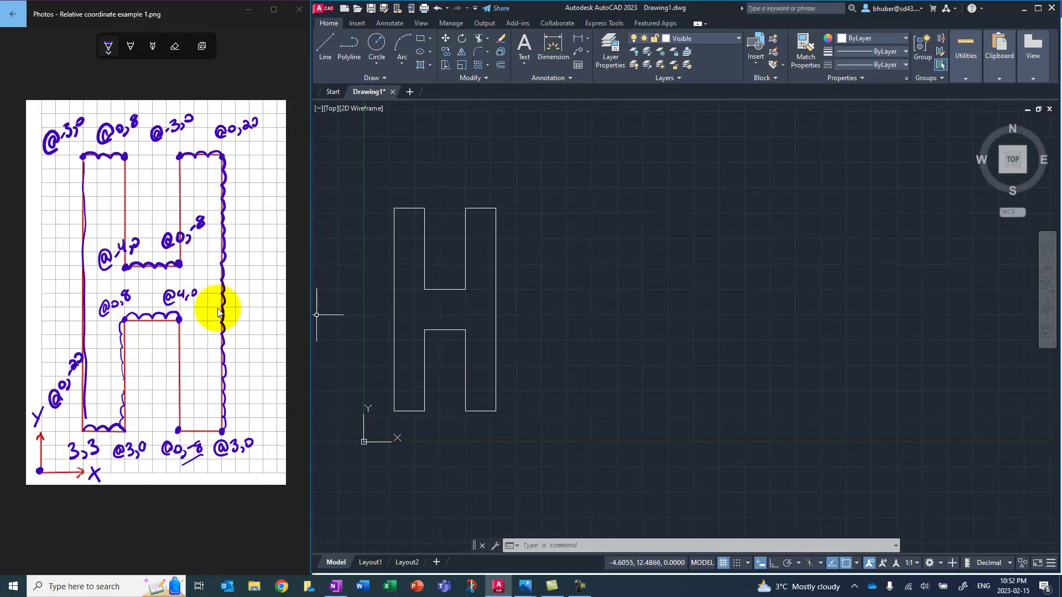
- Switch to the image Relative coordinate example 2.png in Photos and activate the ballpoint pen for inking
click(531, 587)
click(497, 520)
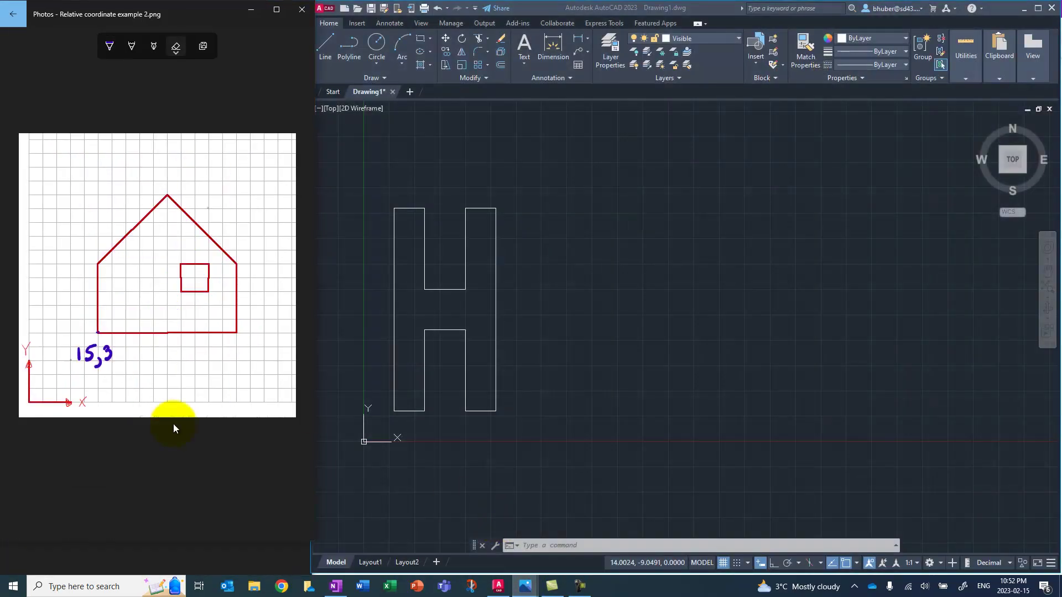
click(110, 47)
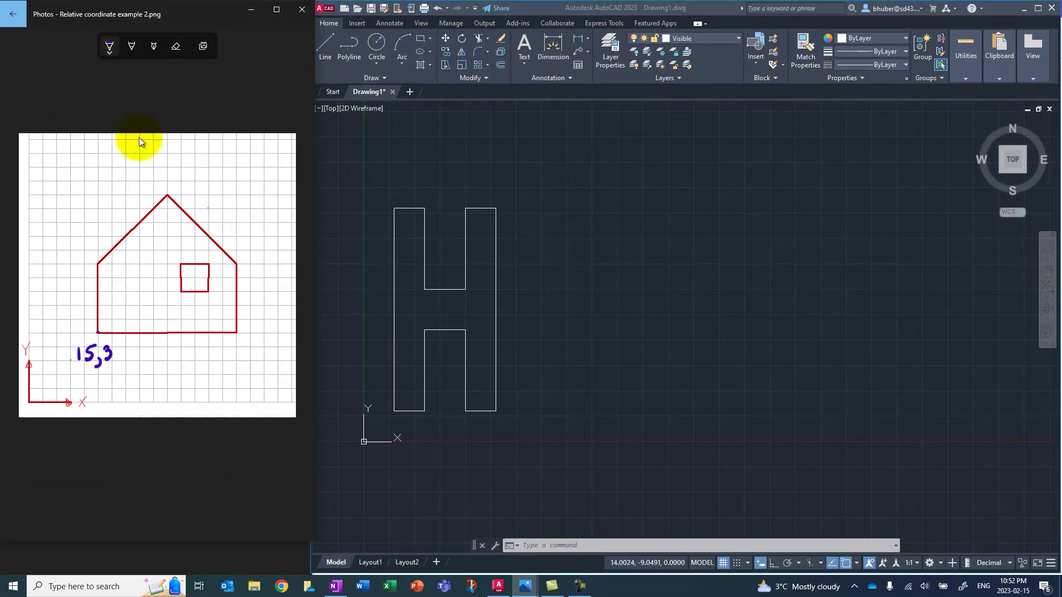
mouse_move(77, 374)
mouse_down()
mouse_move(90, 374)
mouse_move(105, 340)
mouse_move(69, 363)
mouse_move(85, 376)
mouse_up()
drag(98, 333, 101, 332)
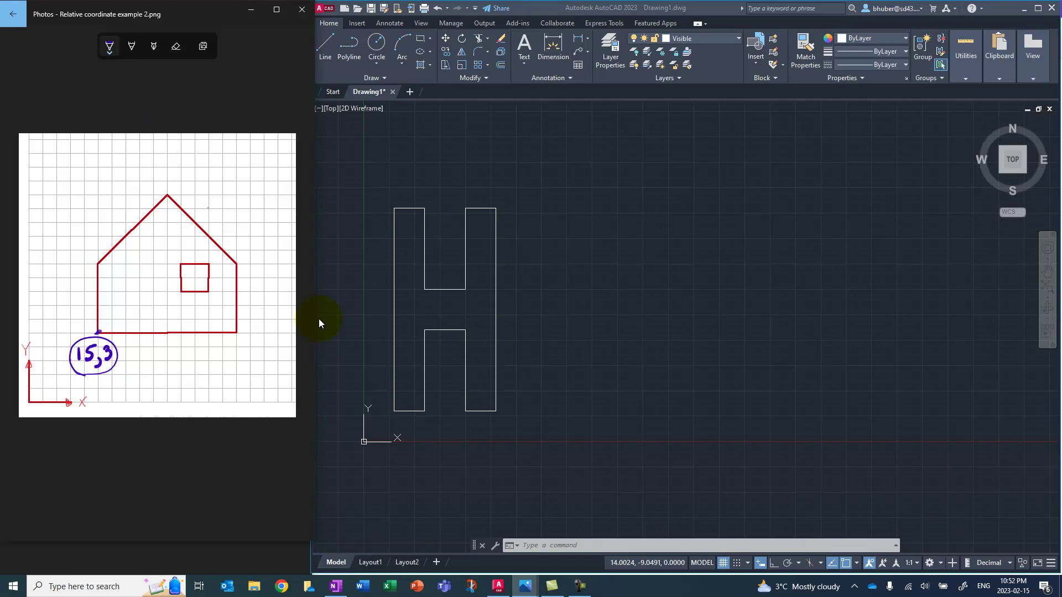
drag(170, 330, 235, 334)
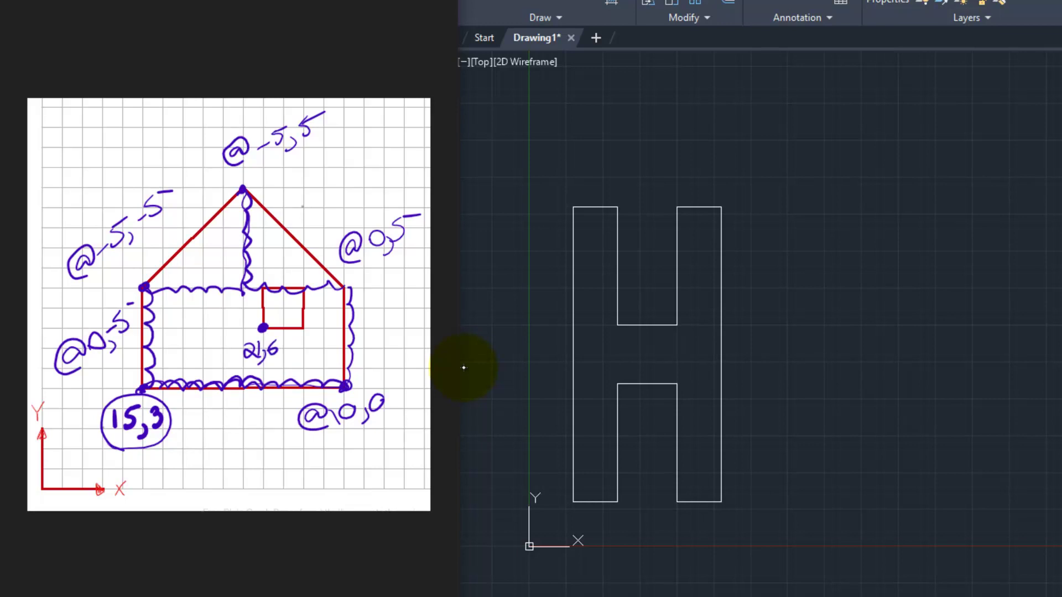
click(901, 351)
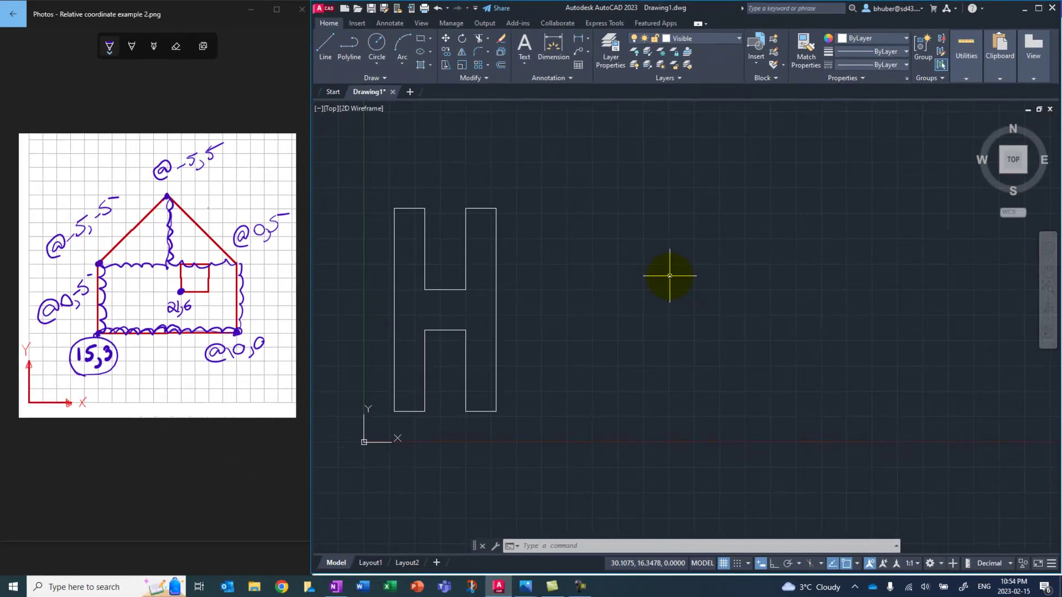
text(L)
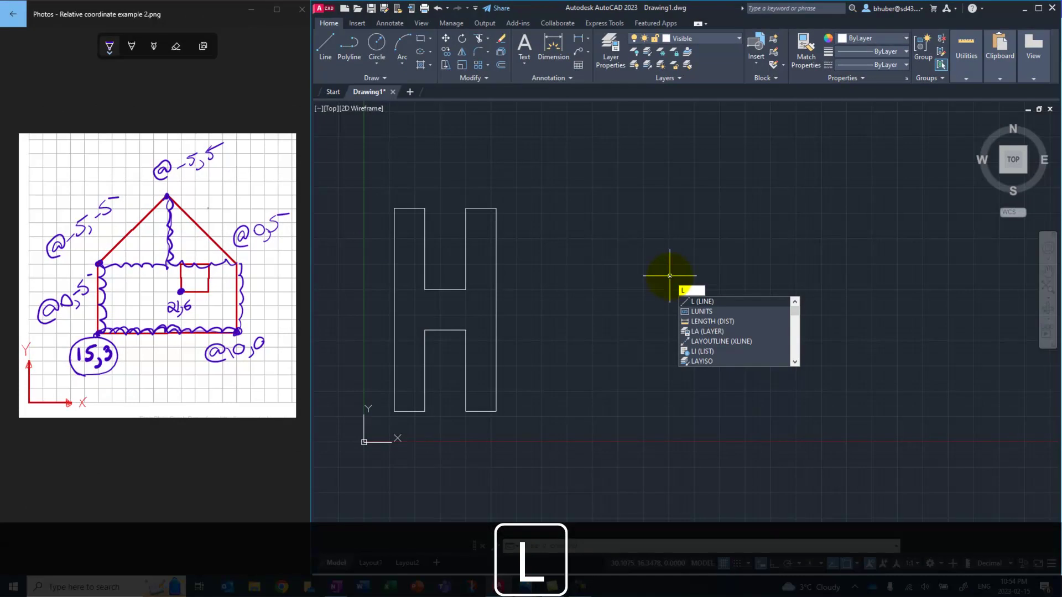
key(Return)
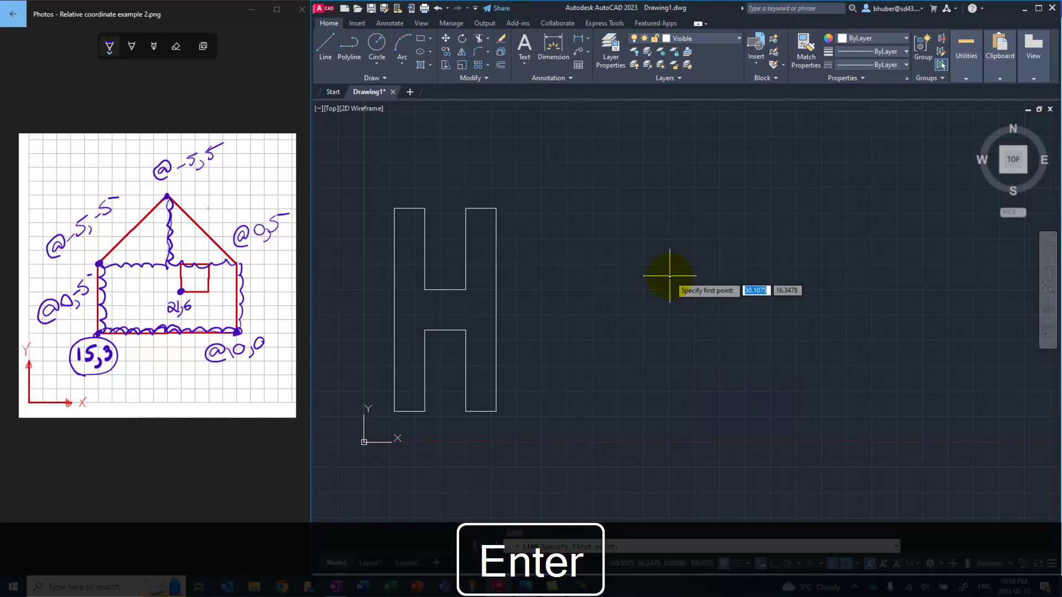
text(15,3)
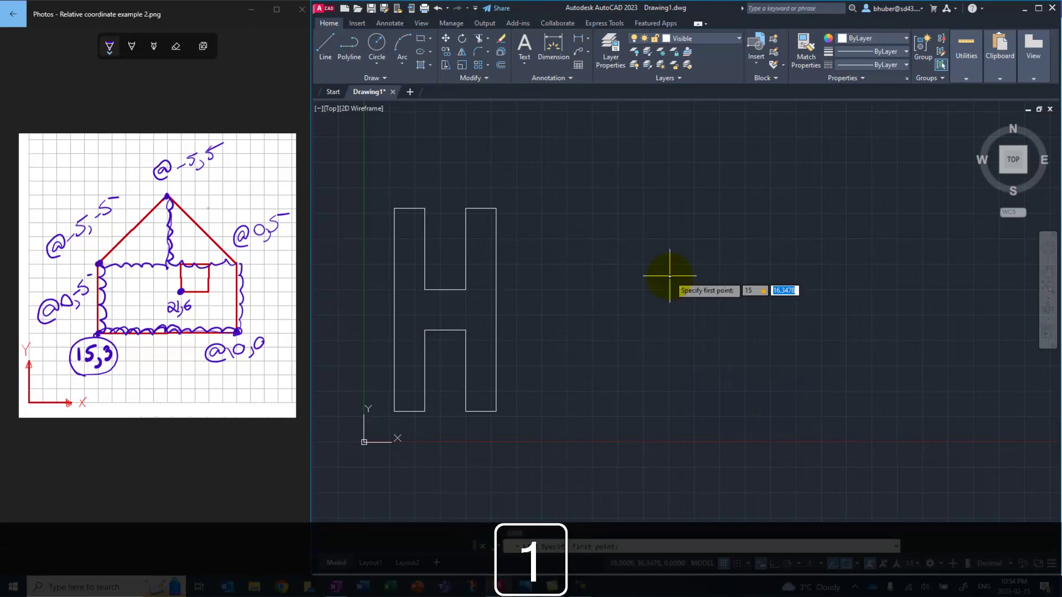
key(Return)
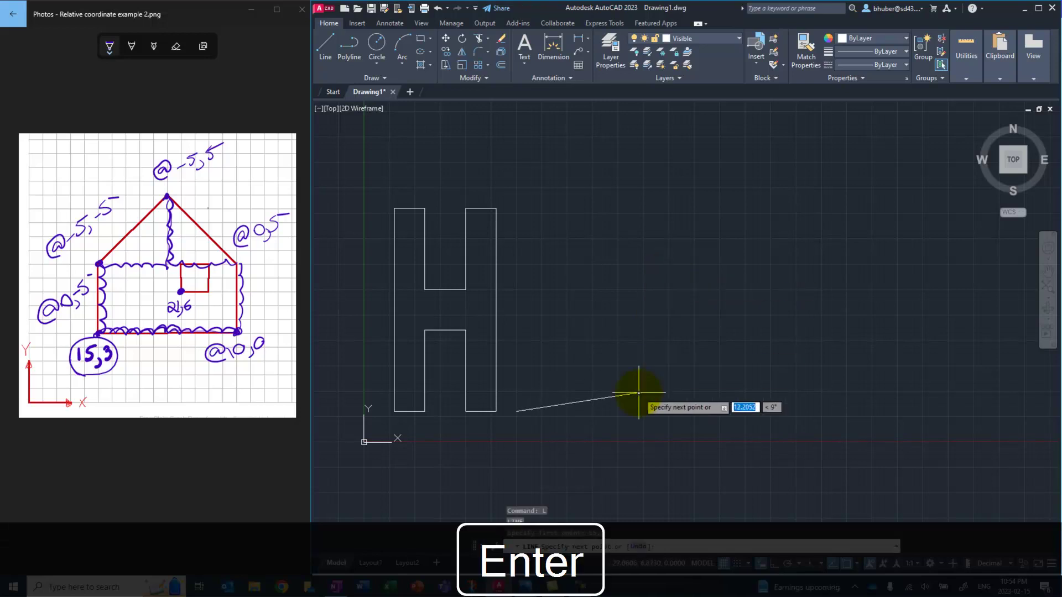
text(@)
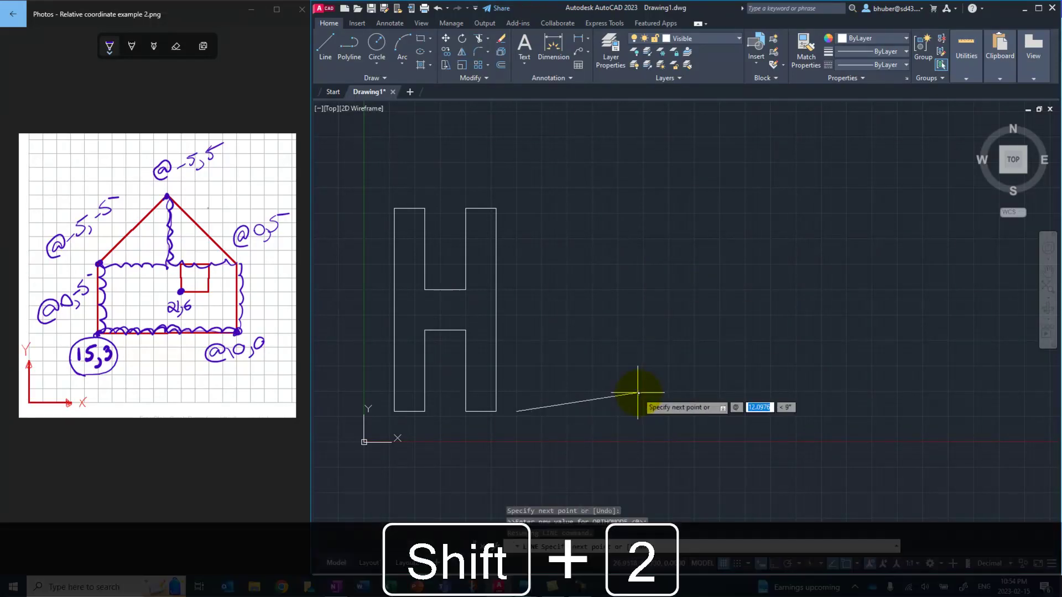
text(10,0)
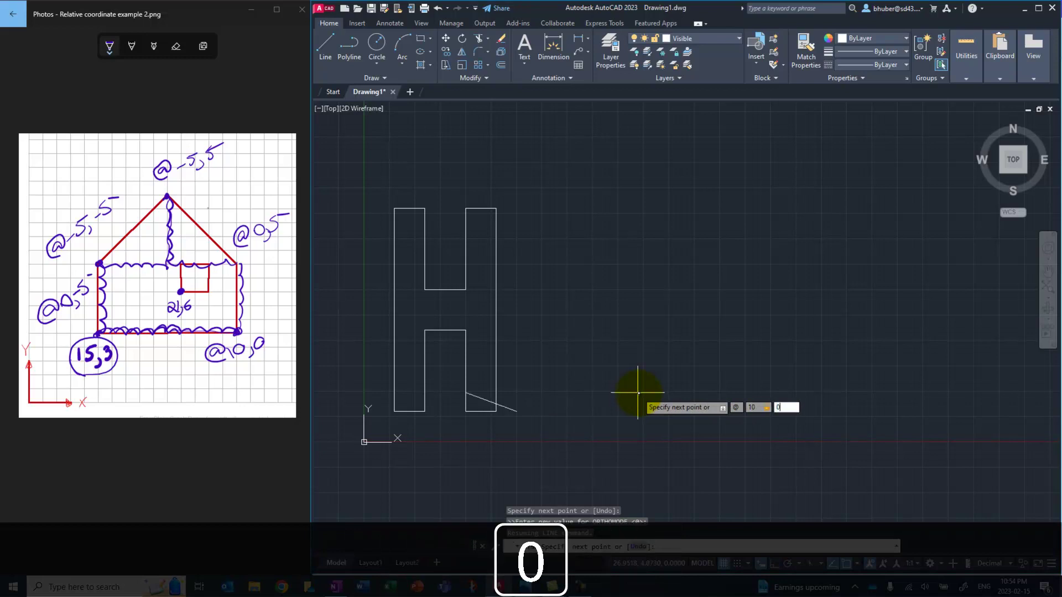
key(Return)
- Continue the line up the house's right wall with @0,5 and along the right roof slope with @-5,5
text(@)
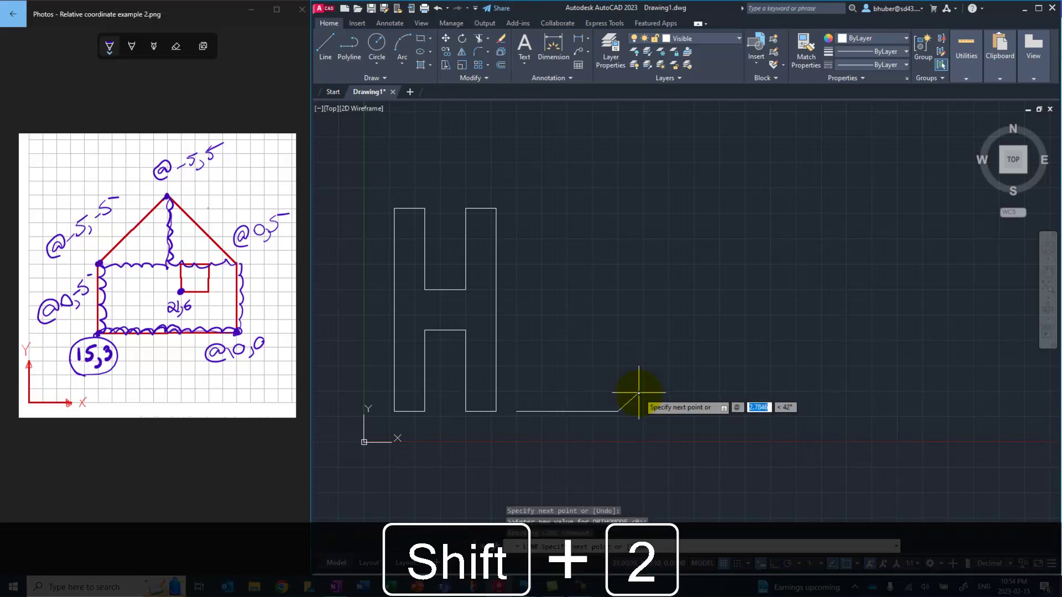
text(0,5)
key(Return)
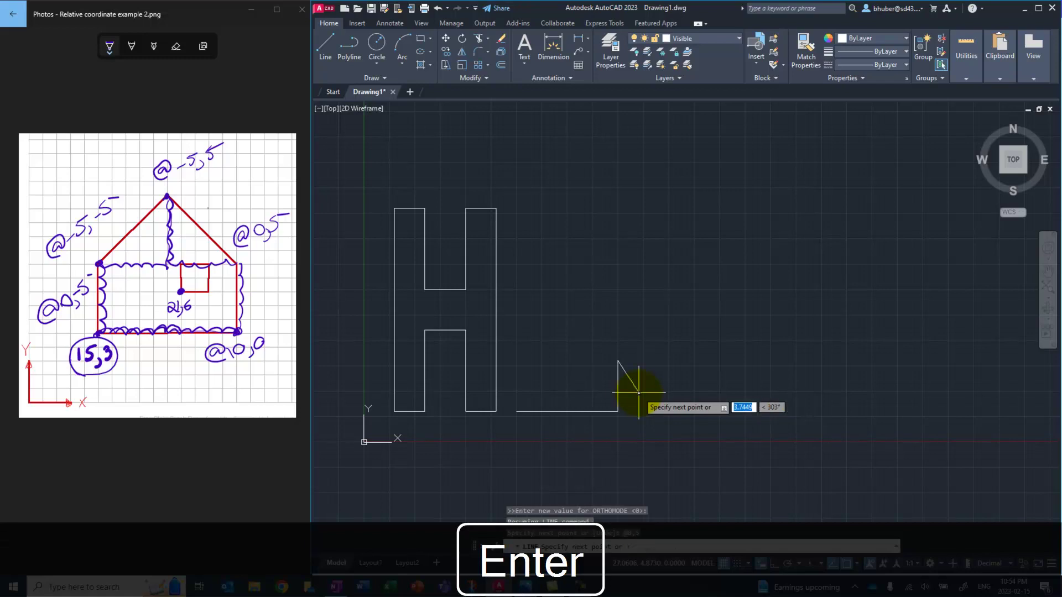
text(@-5,)
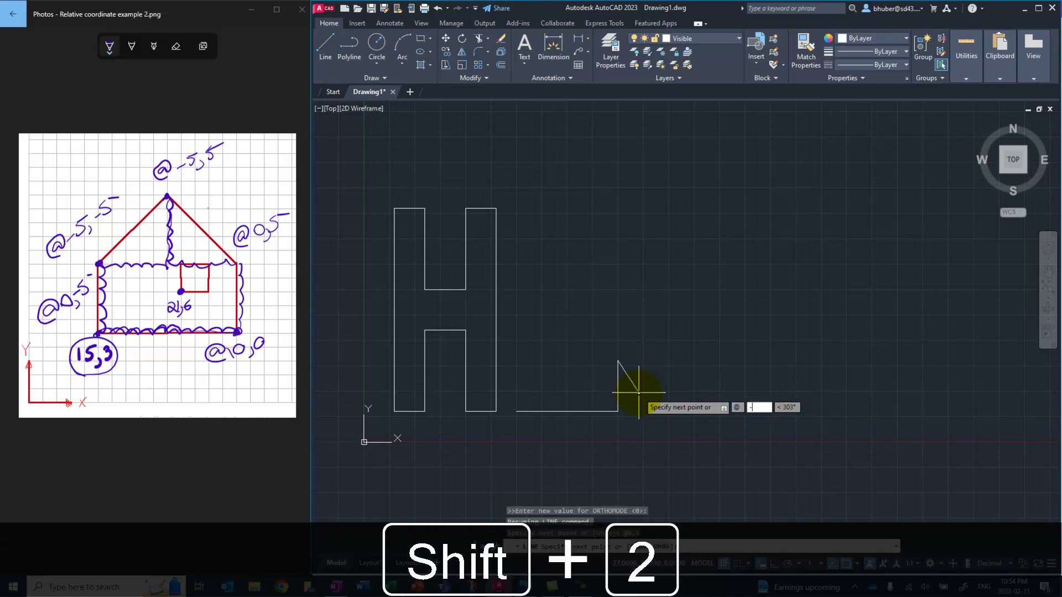
text(5)
key(Return)
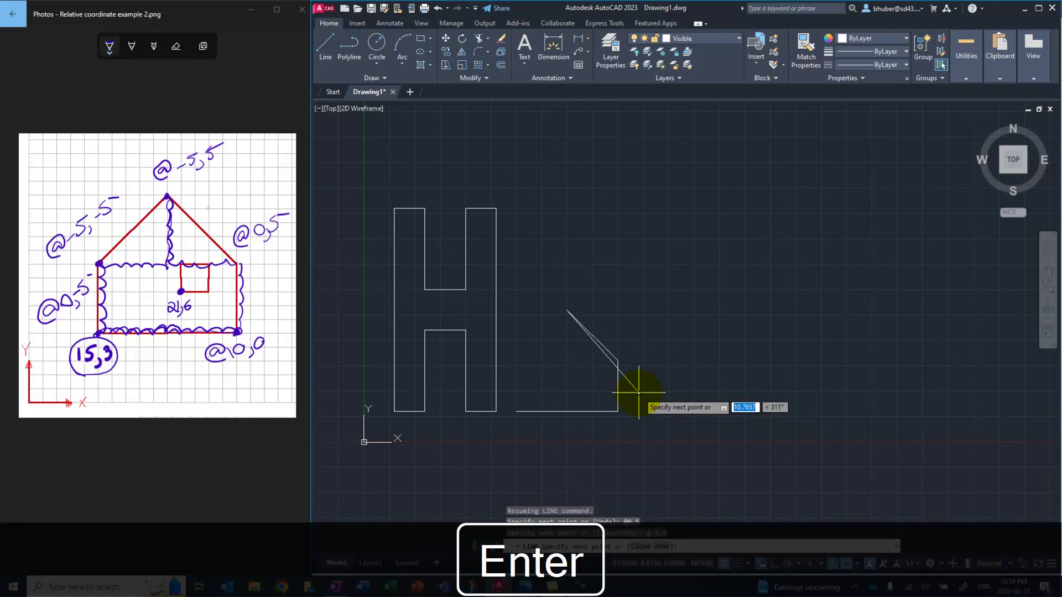
- Finish the house outline with the left roof slope @-5,-5 and left wall @0,-5, and end the Line command
text(@-5,-5)
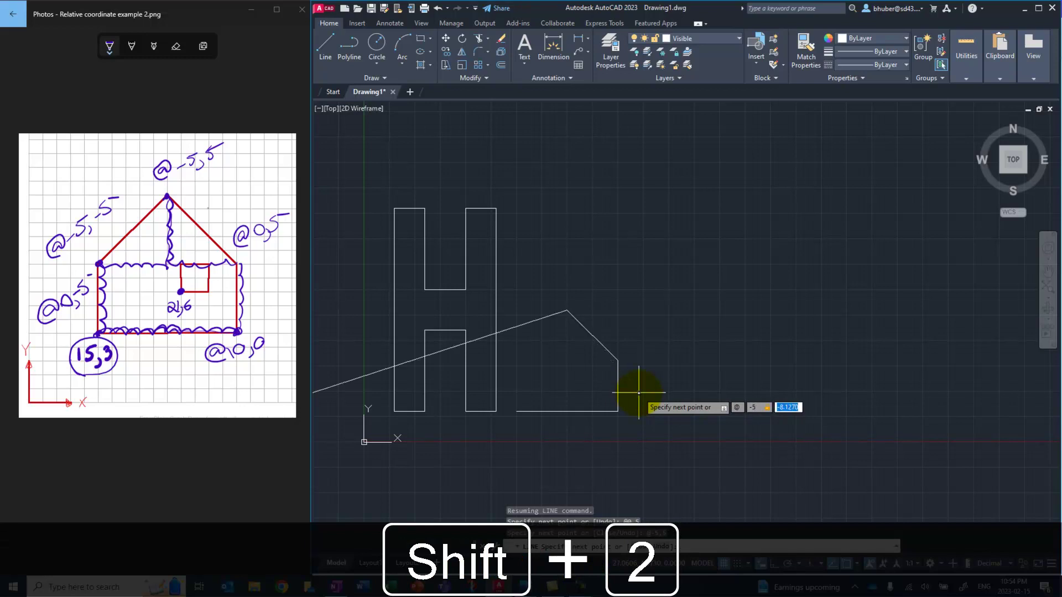
key(Return)
text(@0,-)
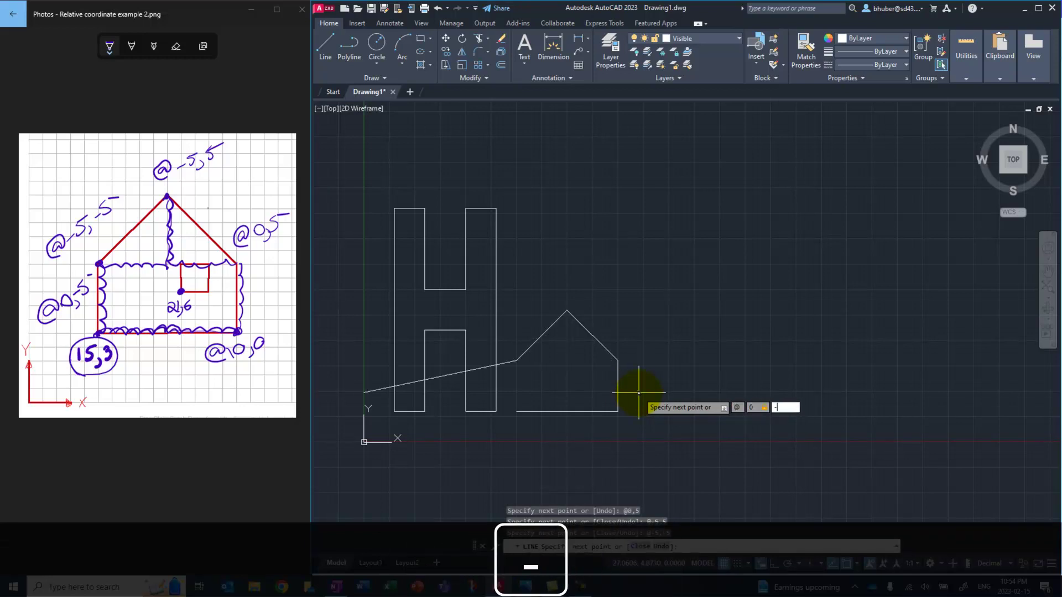
text(5)
key(Return)
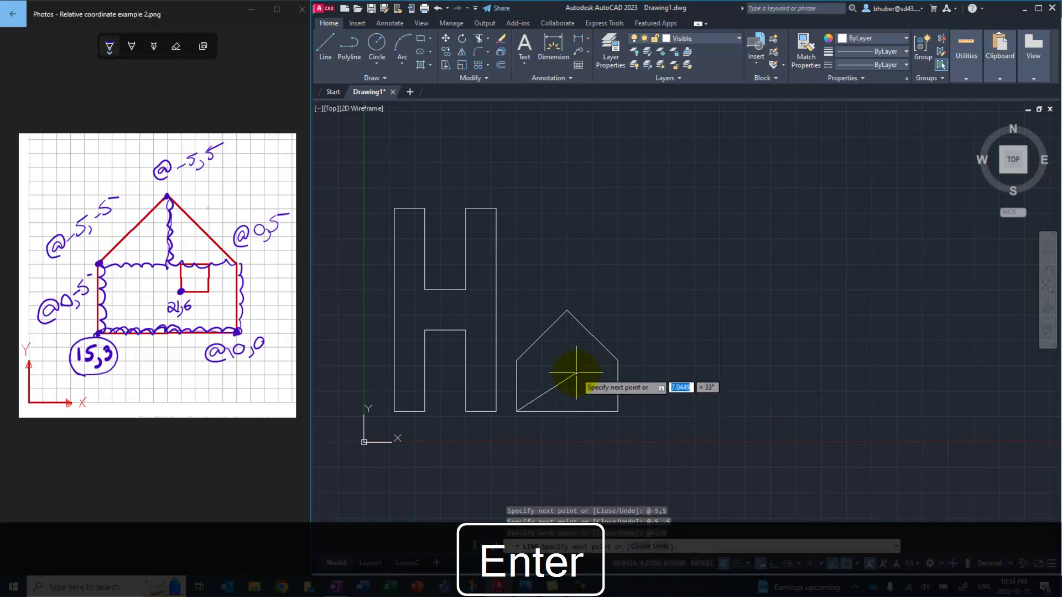
key(Escape)
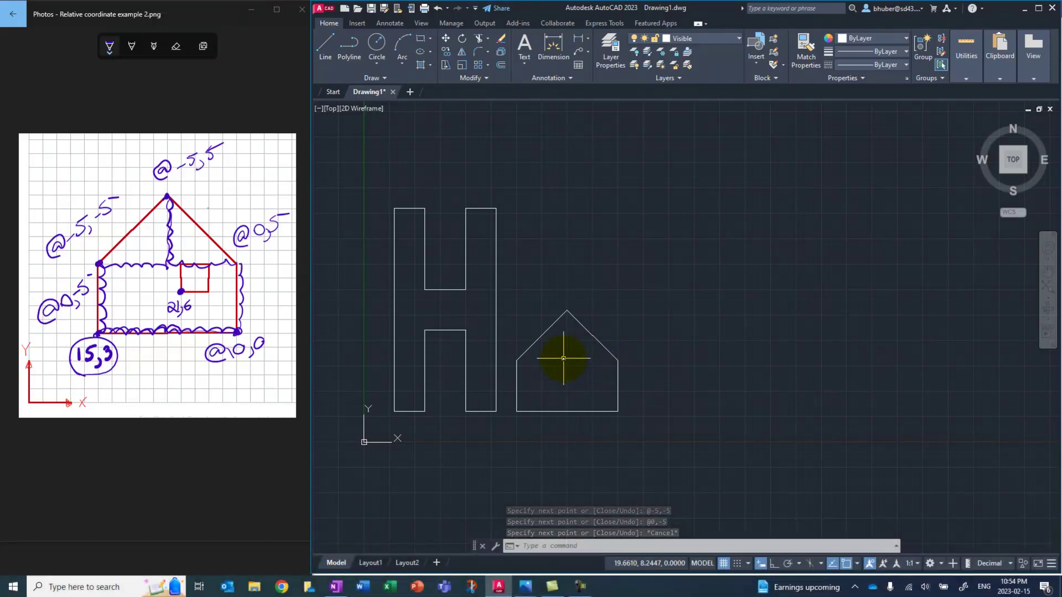
- Start a new line at 21,6 for the house's window and draw its bottom edge with @2,0
text(L)
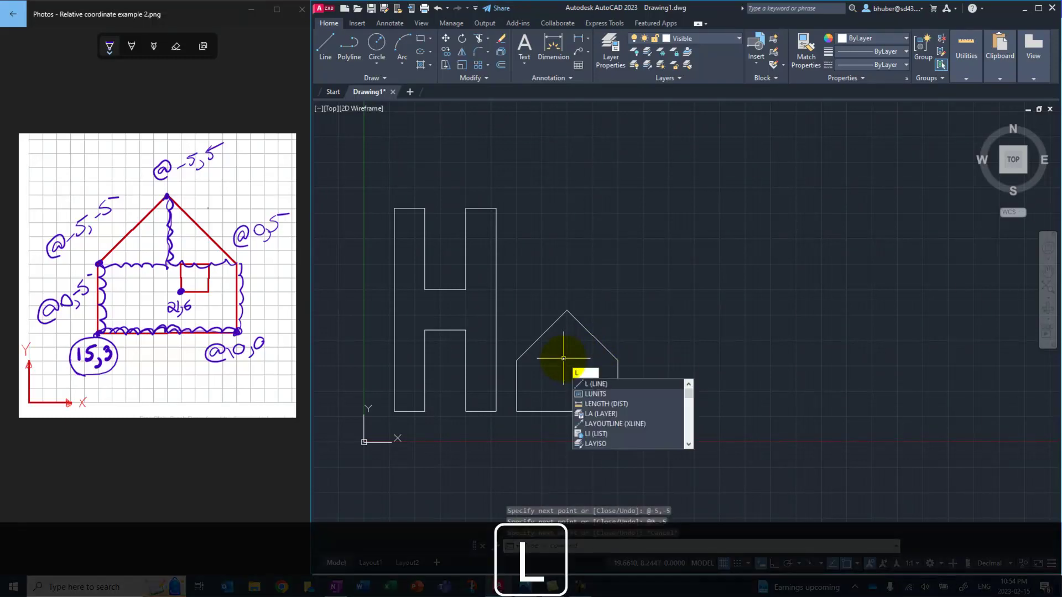
key(Return)
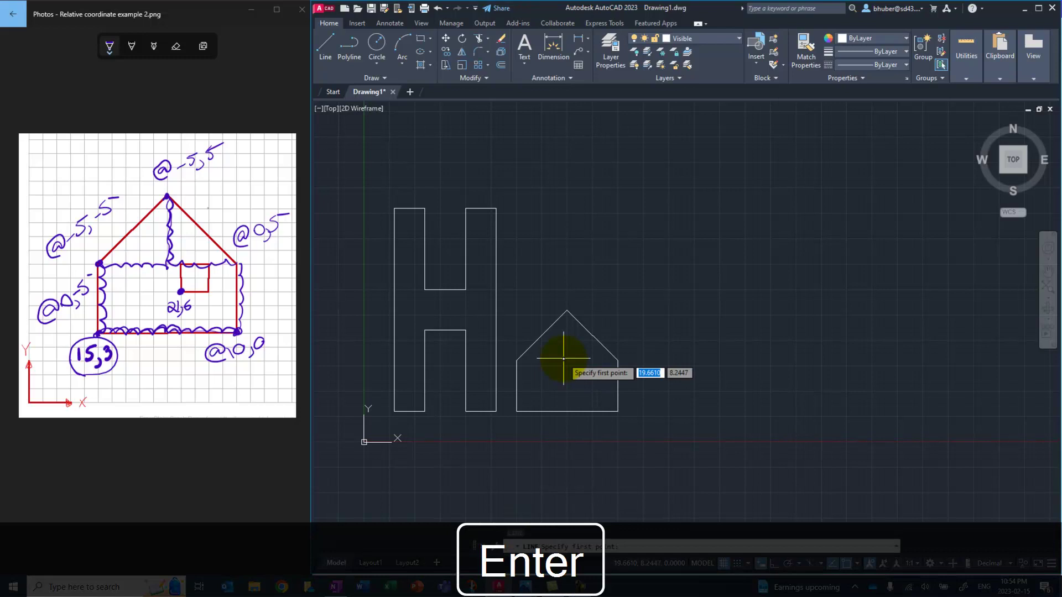
text(21)
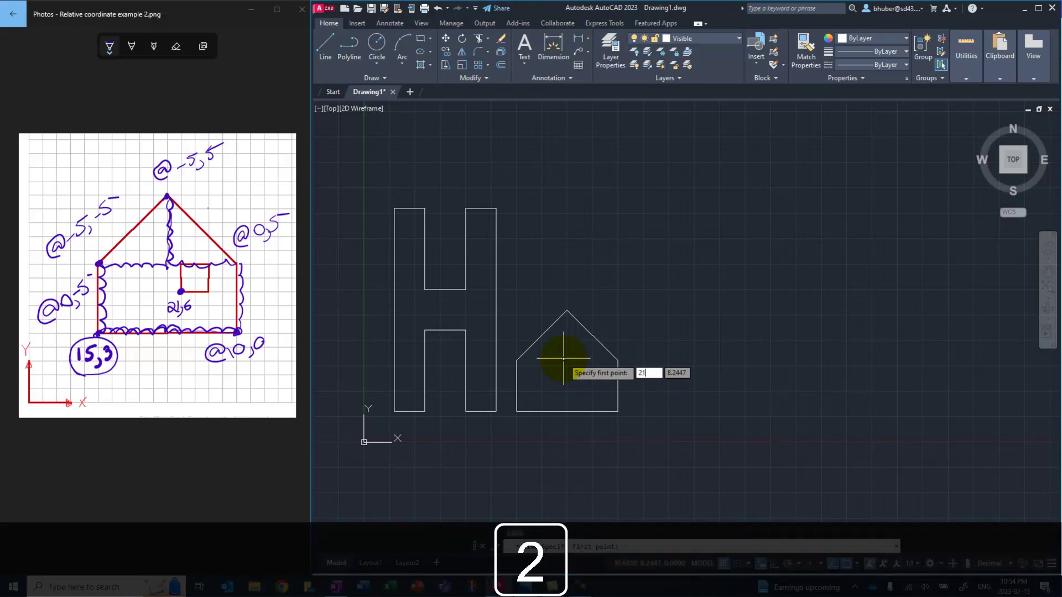
text(,6)
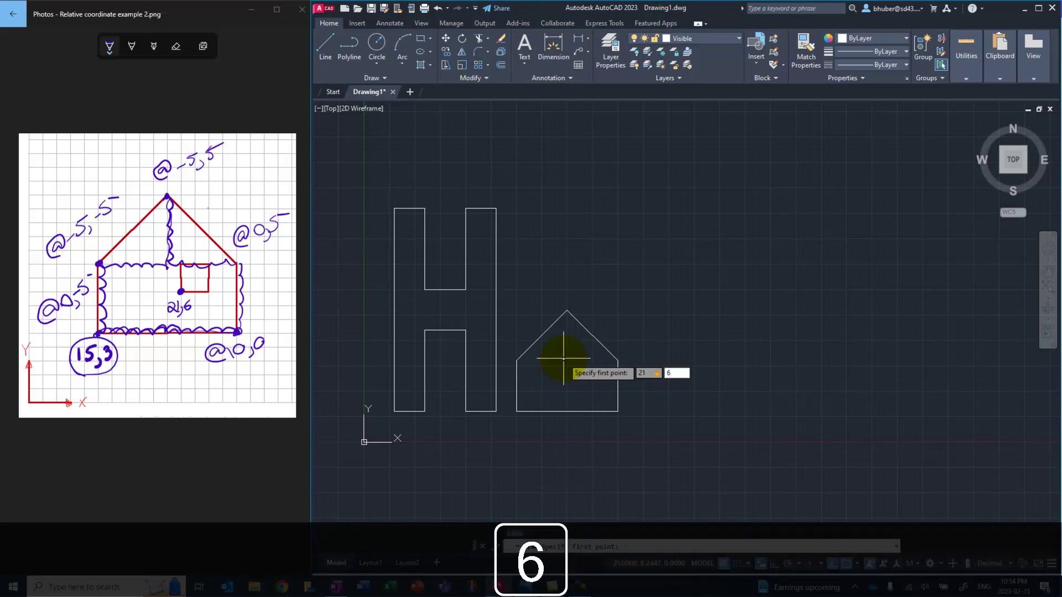
key(Return)
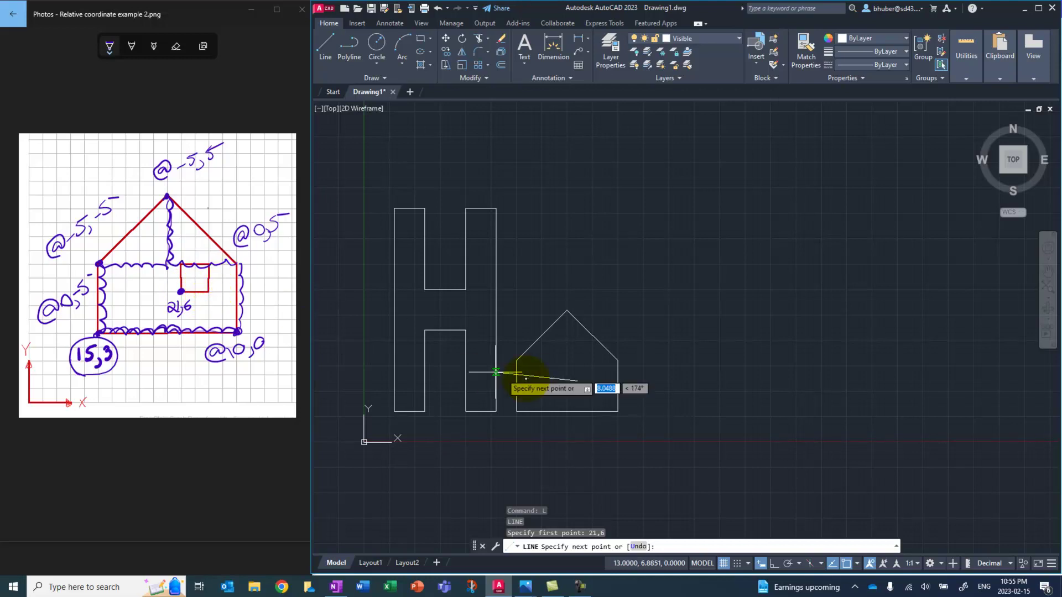
text(@2,)
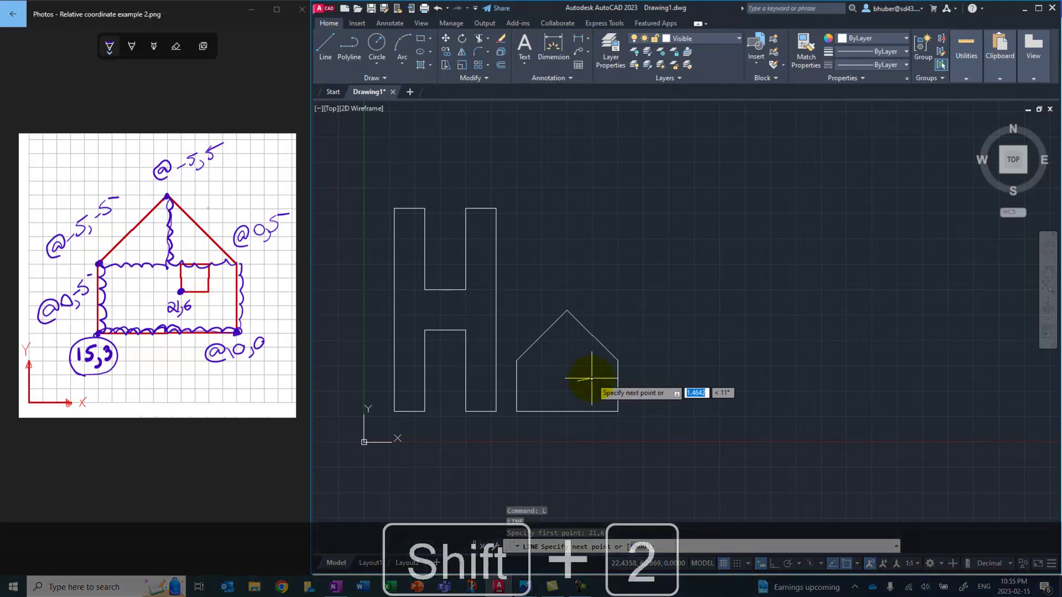
text(0)
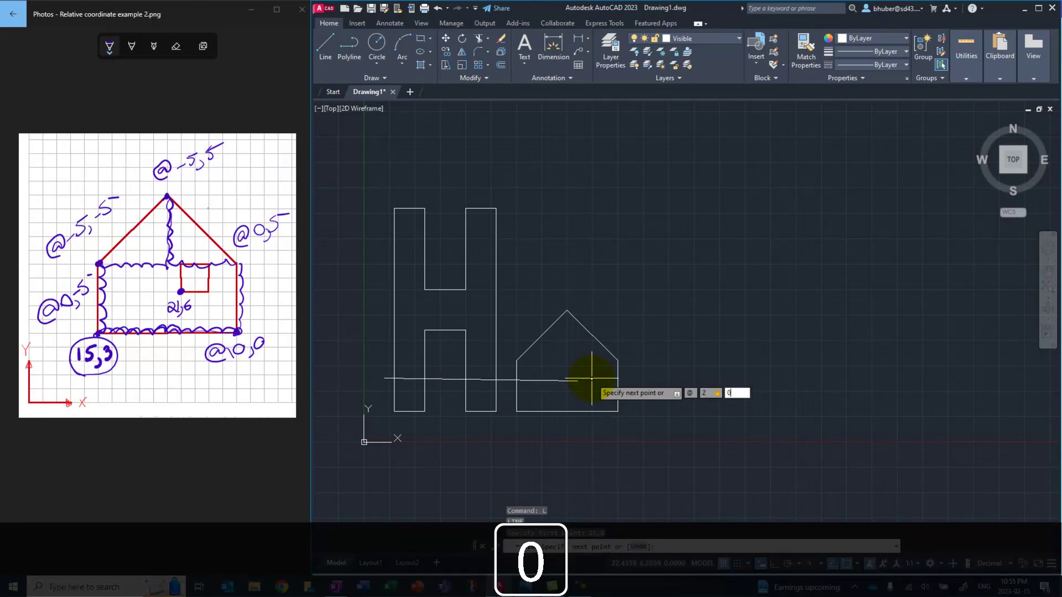
key(Return)
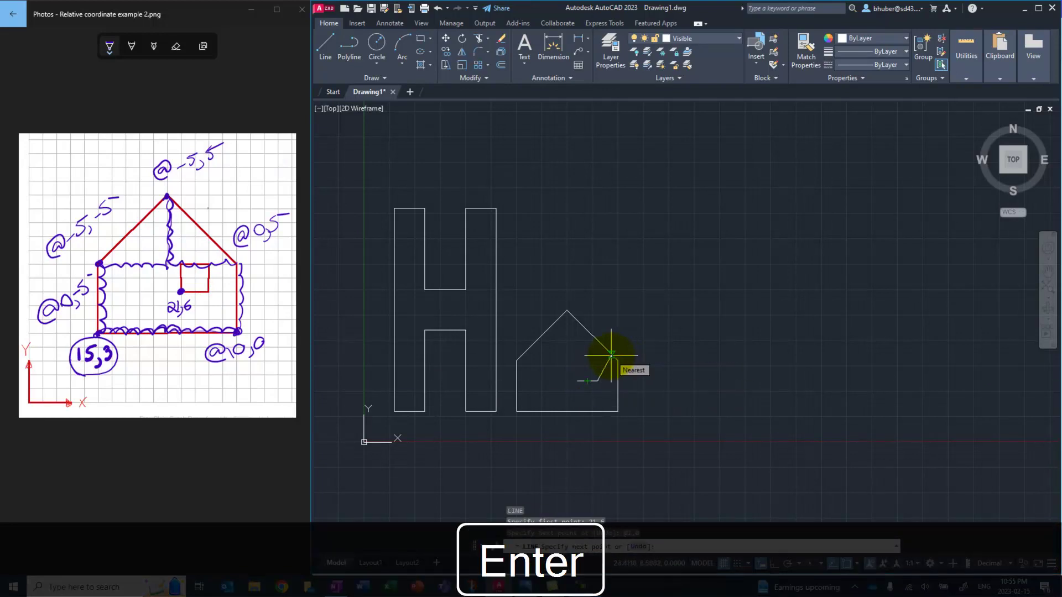
- Complete the square window with segments @0,2, @-2,0 and @0,-2, and end the Line command
text(@0,2)
key(Return)
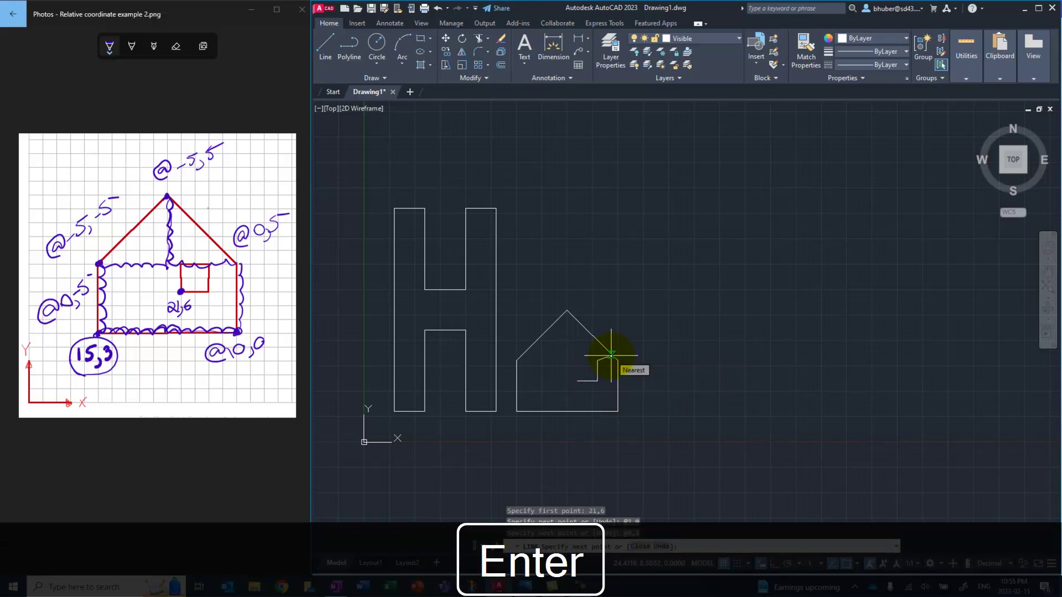
text(@-2)
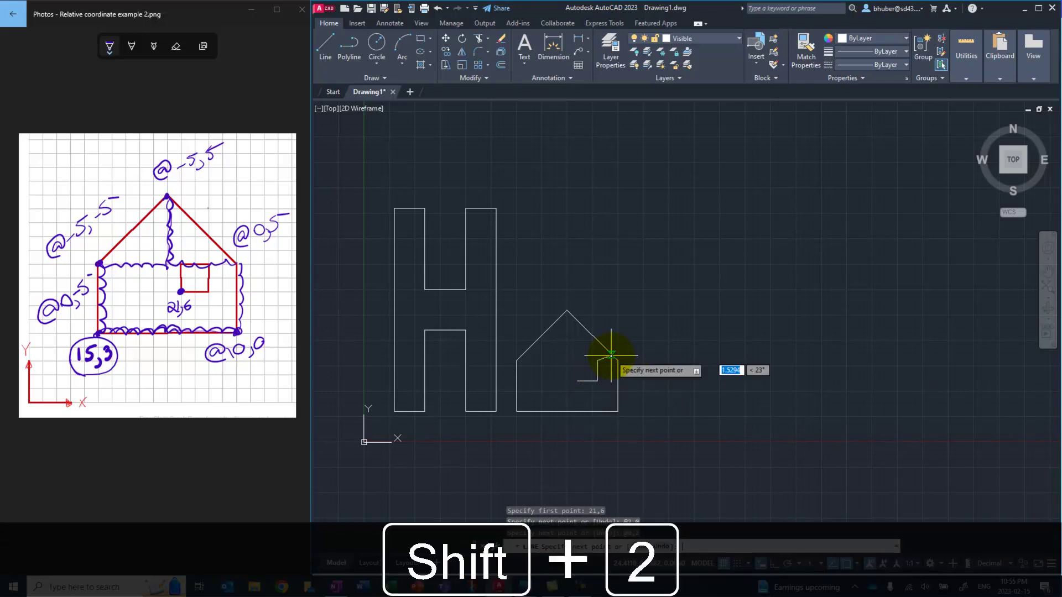
text(,0)
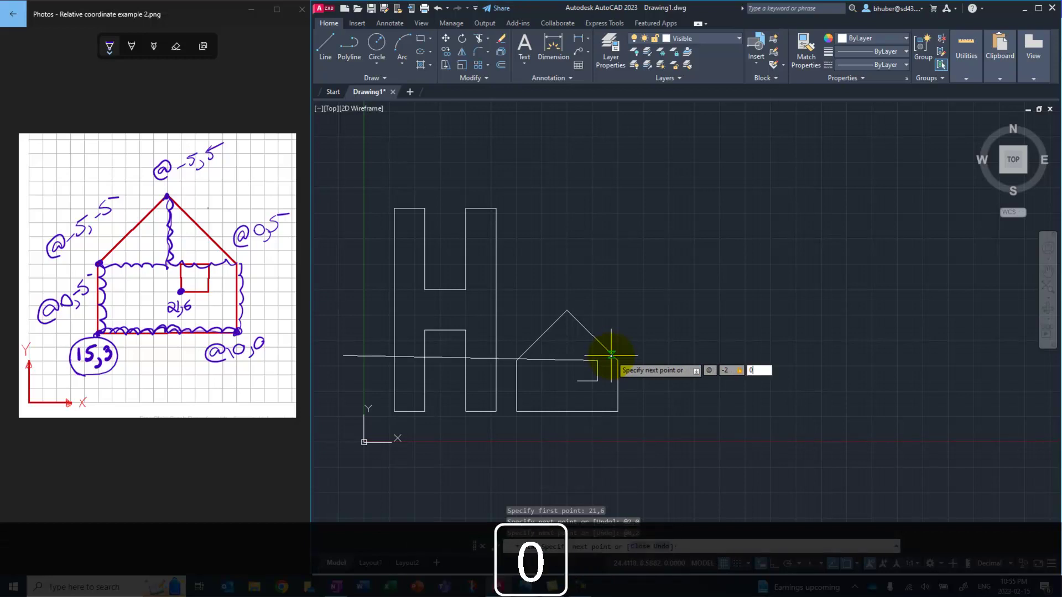
key(Return)
text(@0,-2)
key(Return)
key(Escape)
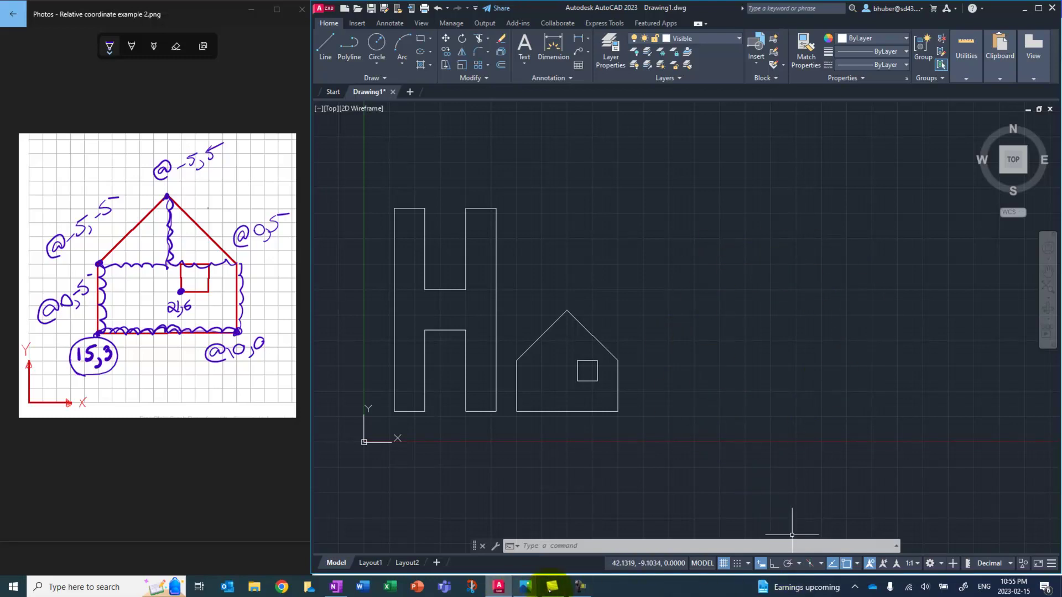
- Switch to space invaders 2.png in Photos and circle the center invader with the ballpoint pen, marking its lower-left corner
click(525, 587)
click(578, 511)
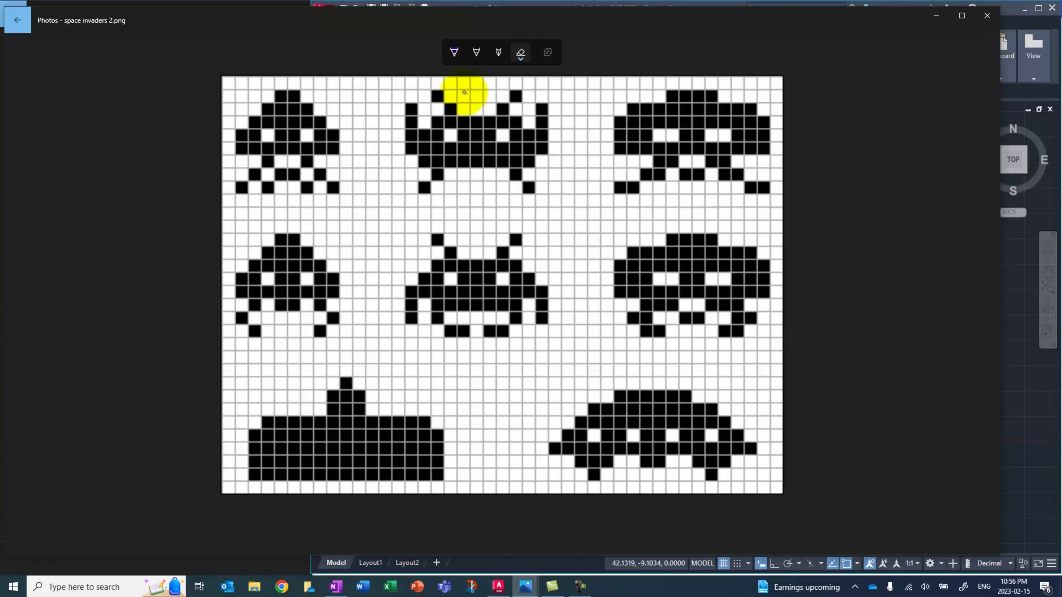
click(454, 52)
mouse_move(485, 202)
mouse_down()
mouse_move(431, 209)
mouse_move(383, 293)
mouse_move(427, 345)
mouse_move(512, 364)
mouse_move(587, 324)
mouse_move(570, 244)
mouse_move(519, 214)
mouse_move(523, 189)
mouse_up()
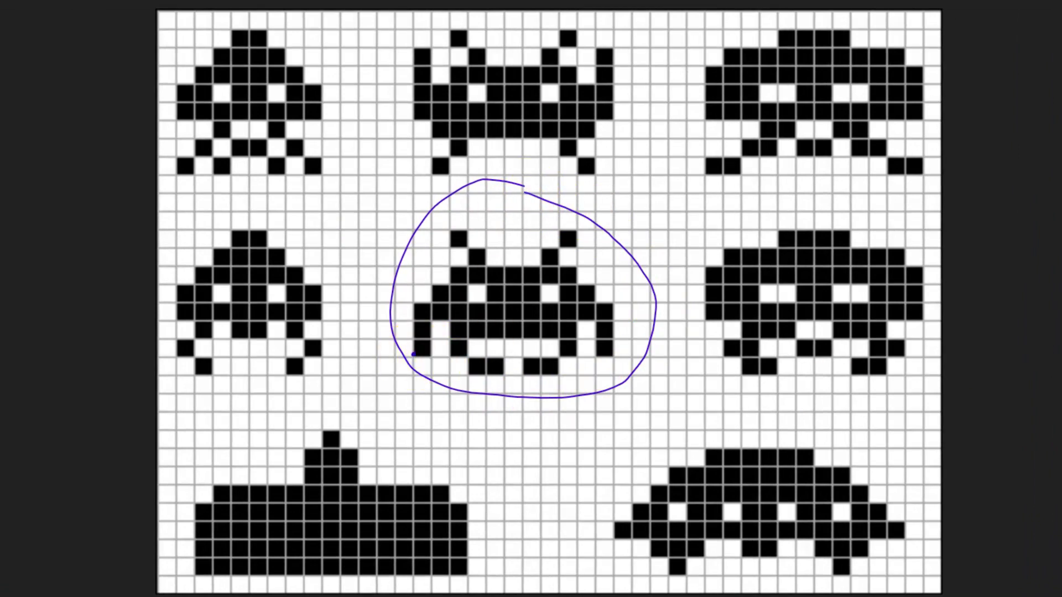
- Look briefly at the AutoCAD drawing, return to the space invaders image and set the ballpoint pen colour to red
click(1061, 521)
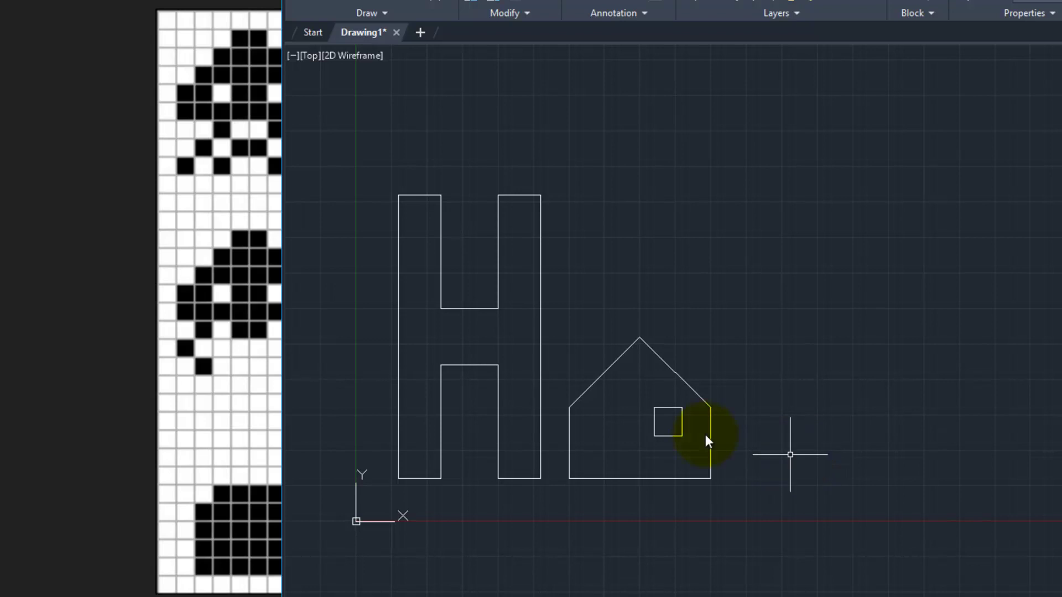
click(46, 247)
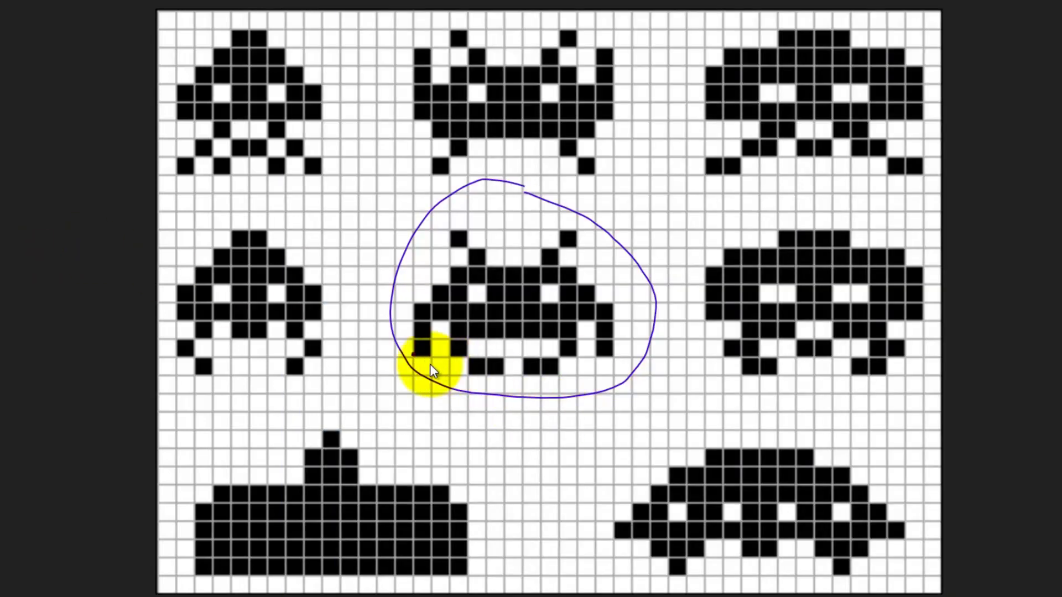
click(485, 0)
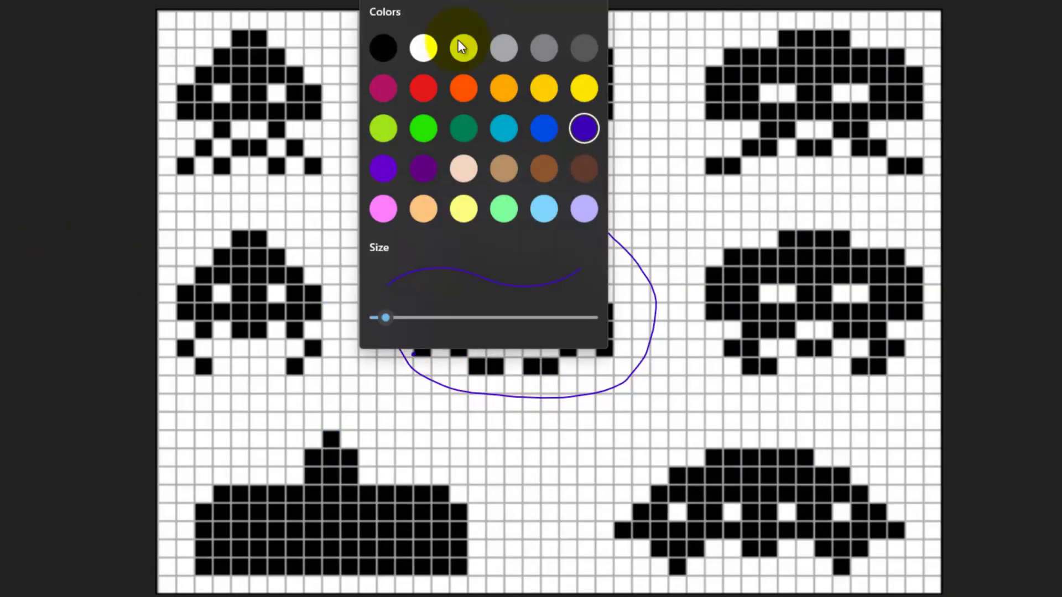
click(429, 86)
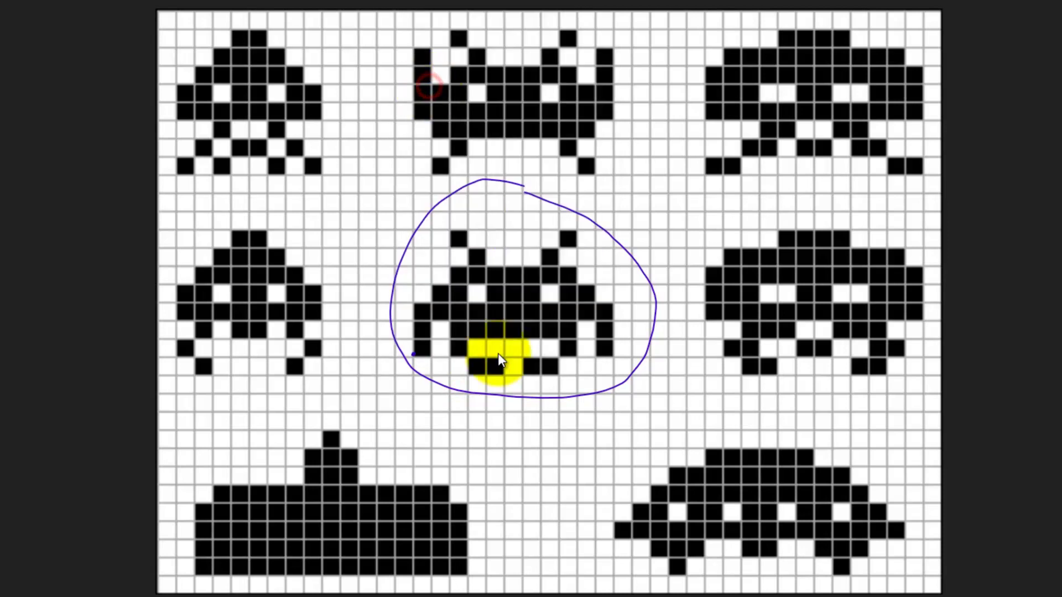
- Trace the circled invader's lower outline in red from its lower-left corner, labelling the first segment @1,0
click(414, 354)
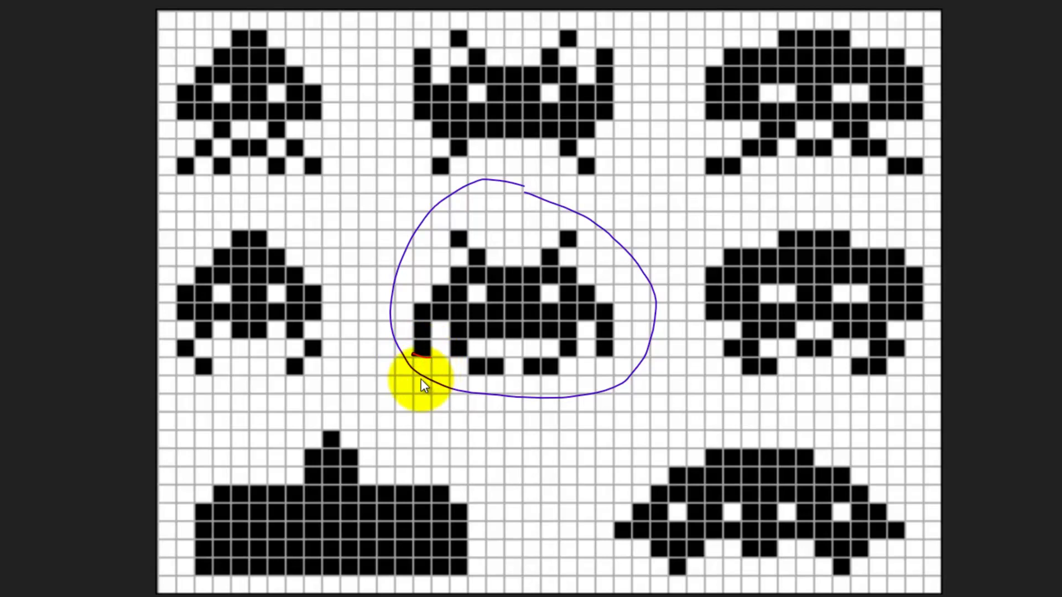
mouse_move(418, 380)
mouse_down()
mouse_move(446, 366)
mouse_move(435, 321)
mouse_up()
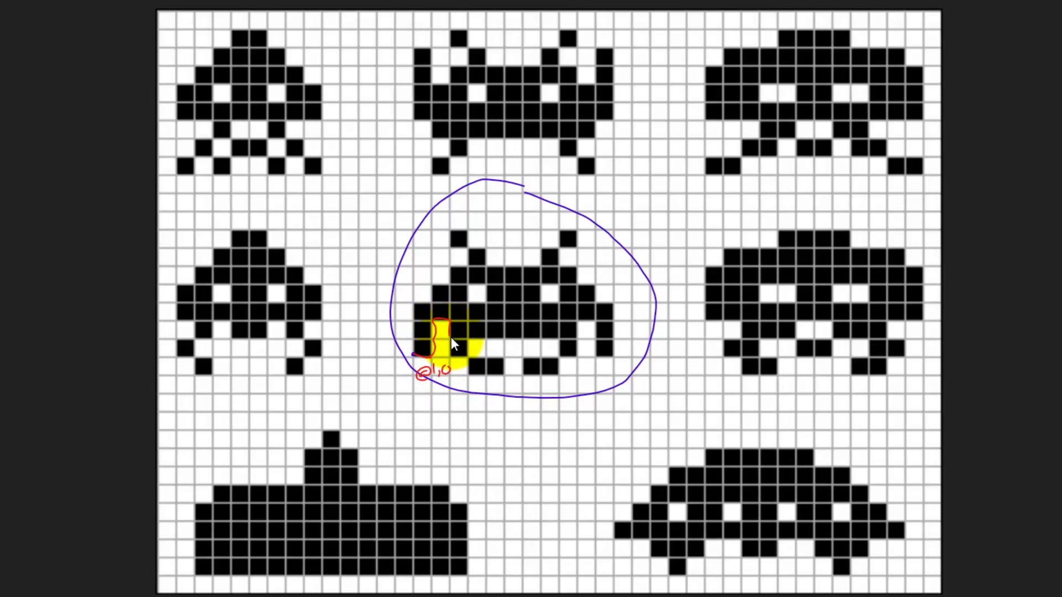
mouse_move(457, 358)
mouse_down()
mouse_move(503, 372)
mouse_move(489, 363)
mouse_move(559, 351)
mouse_move(527, 362)
mouse_move(558, 372)
mouse_move(576, 325)
mouse_move(612, 351)
mouse_move(610, 307)
mouse_move(602, 312)
mouse_up()
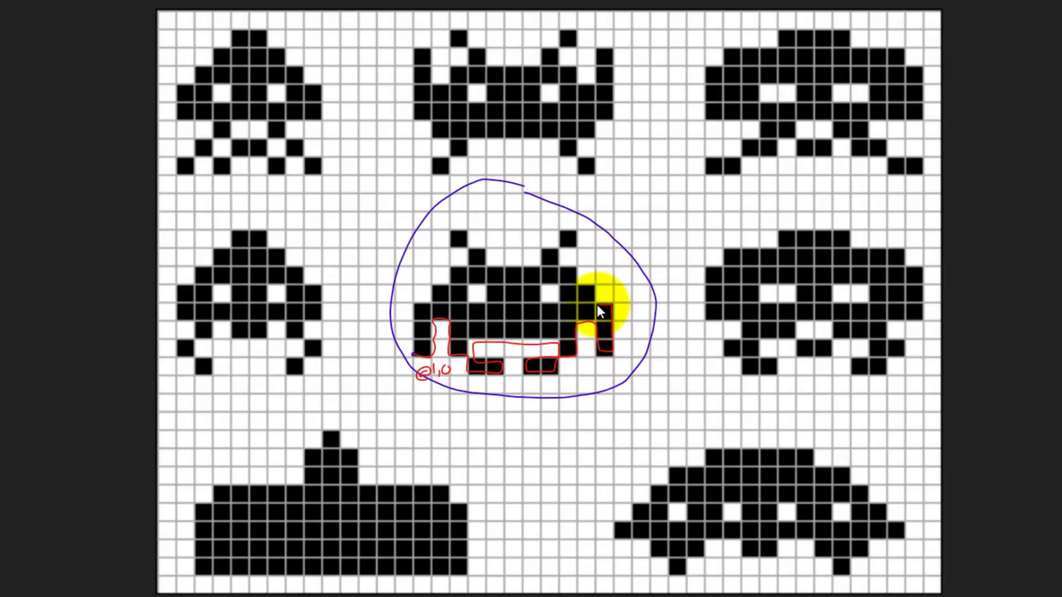